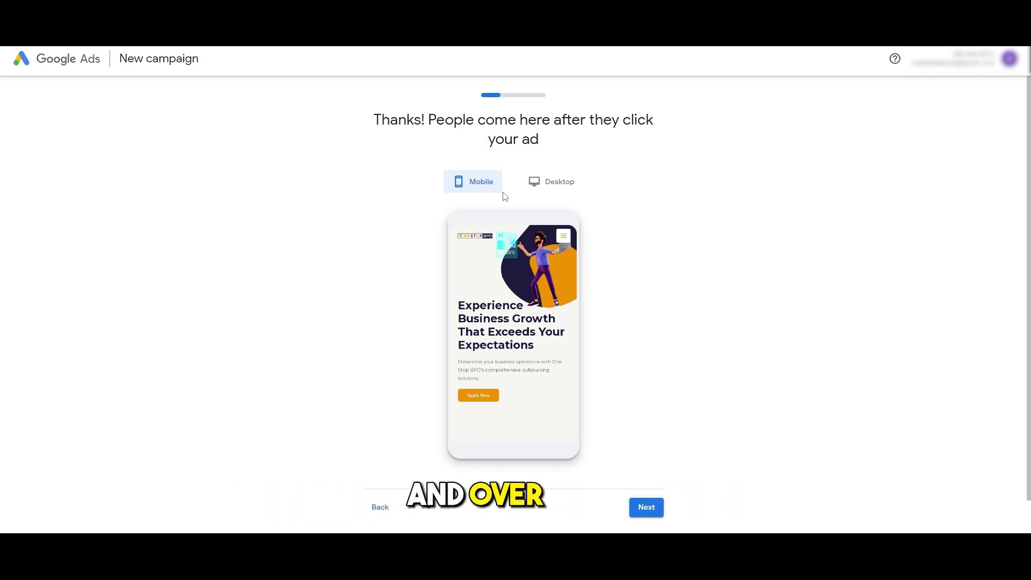
- Compare the website landing page preview in Desktop and Mobile layouts, then proceed
{"action": "left_click", "coordinate": [566, 192]}
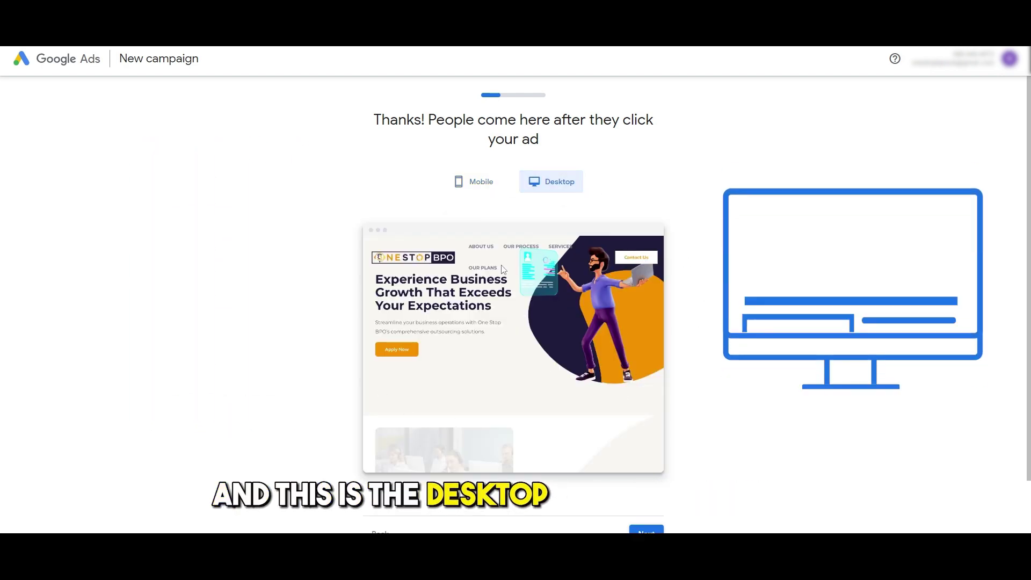
{"action": "left_click", "coordinate": [472, 179]}
{"action": "scroll", "coordinate": [516, 323], "scroll_direction": "down", "scroll_amount": 2}
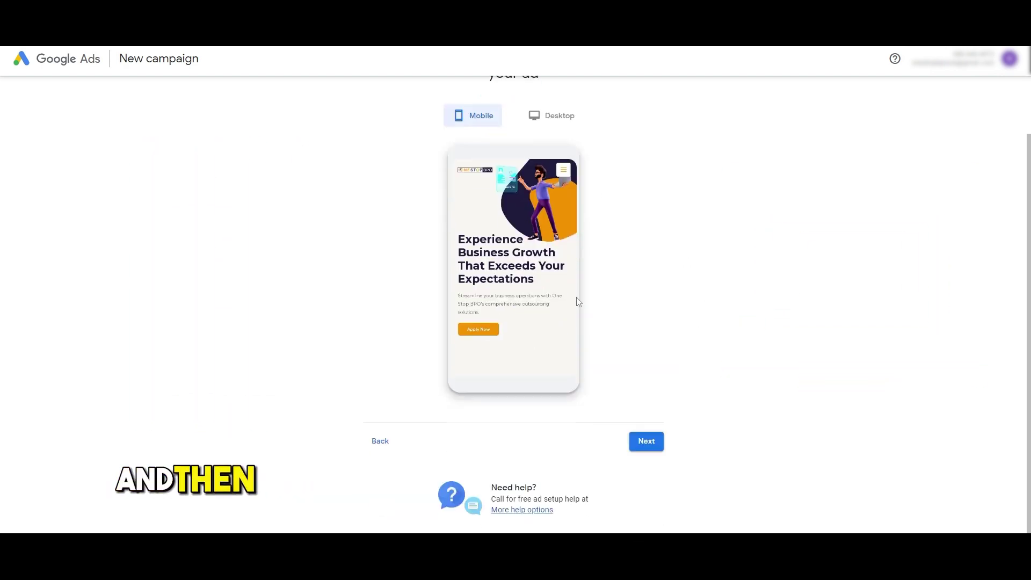
{"action": "left_click", "coordinate": [653, 434]}
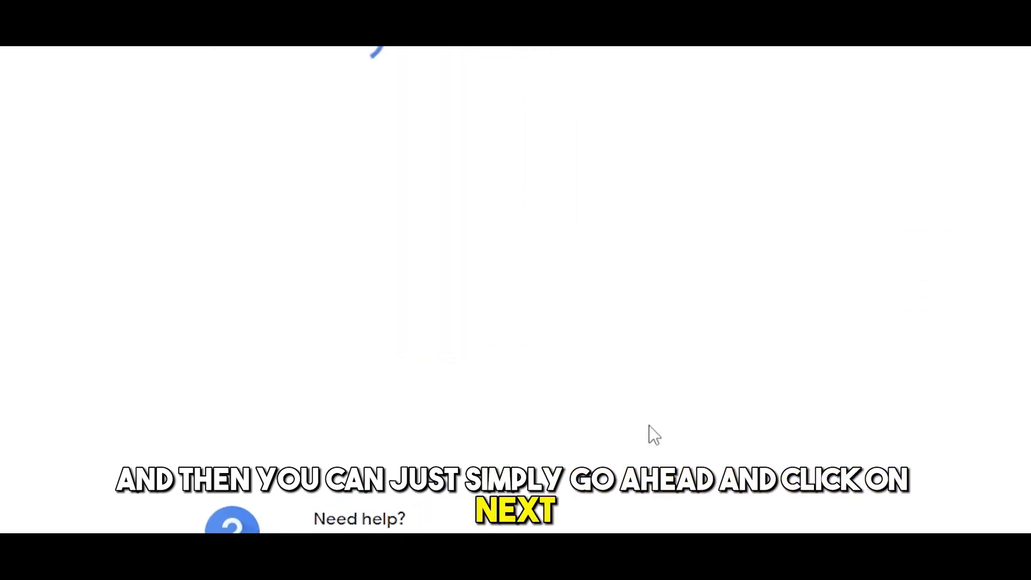
- Choose 'Get more visits to your physical location' as the main advertising goal
{"action": "left_click_drag", "start_coordinate": [397, 119], "coordinate": [624, 123]}
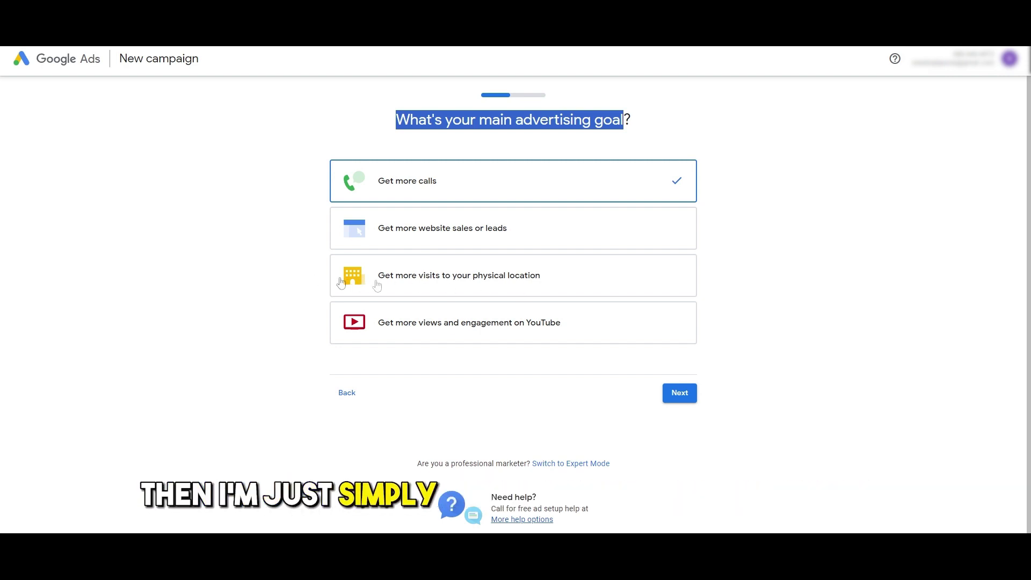
{"action": "left_click", "coordinate": [444, 283]}
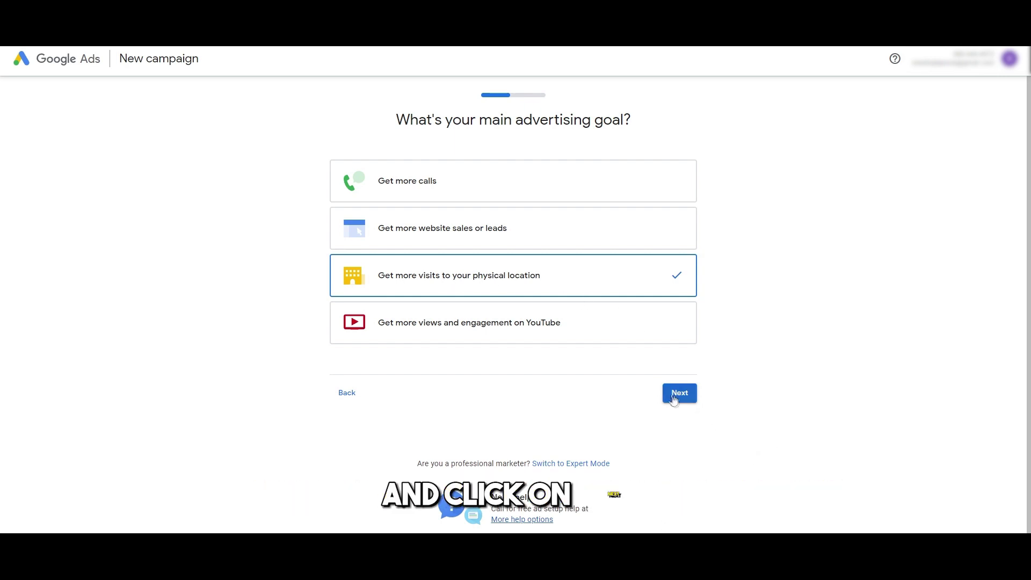
{"action": "left_click", "coordinate": [678, 395]}
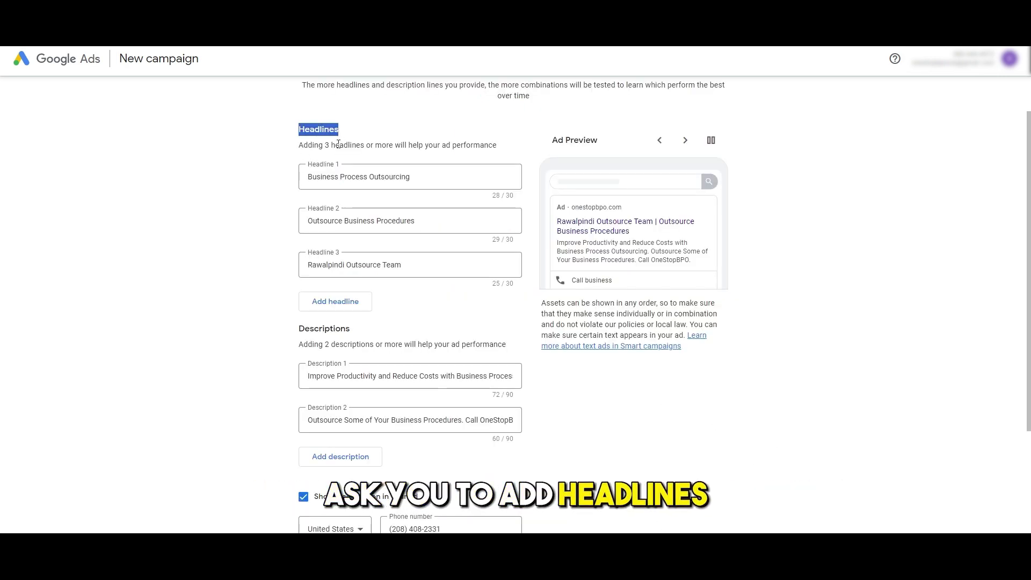
- Set Headline 1 to the suggested 'Outsourcing Solutions'
{"action": "left_click_drag", "start_coordinate": [303, 145], "coordinate": [516, 155]}
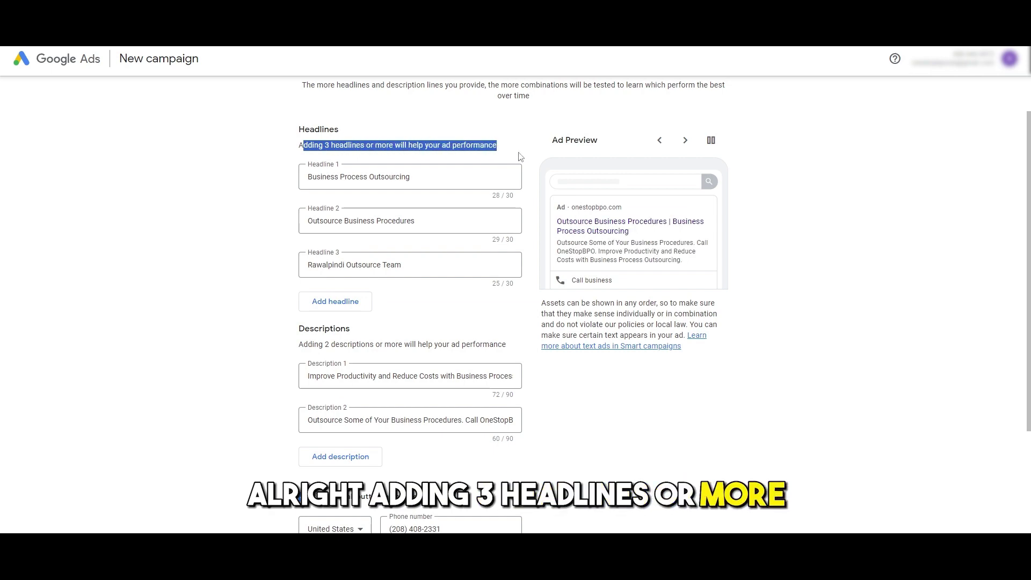
{"action": "left_click", "coordinate": [519, 159]}
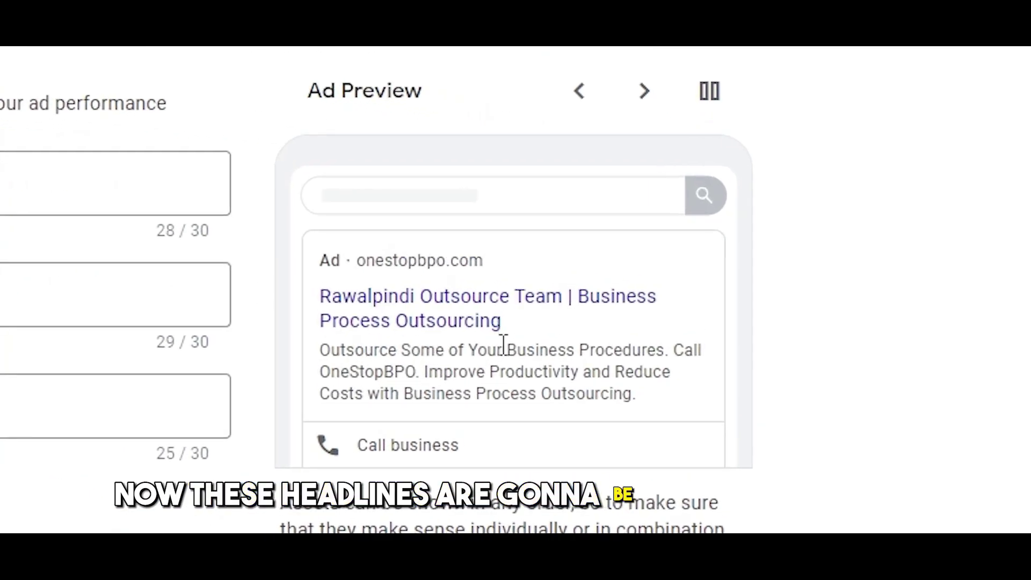
{"action": "left_click", "coordinate": [116, 183]}
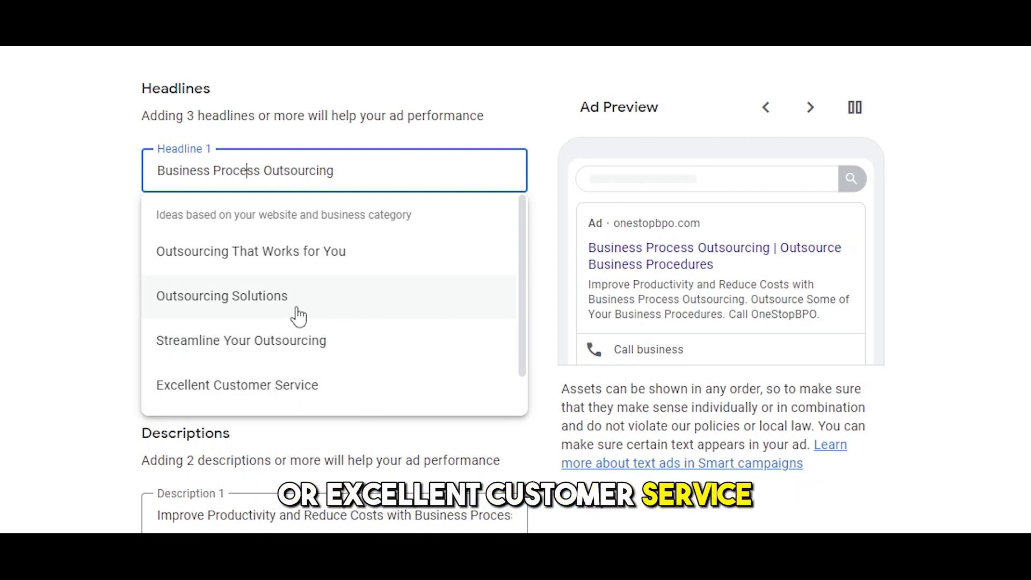
{"action": "left_click", "coordinate": [255, 297]}
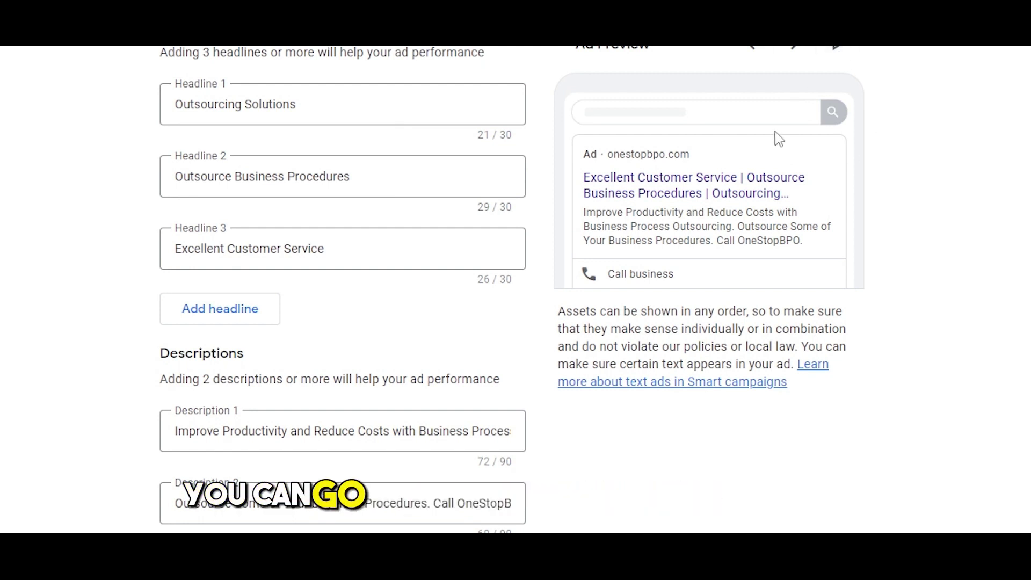
- Cycle through the headline combinations in the ad preview
{"action": "left_click", "coordinate": [753, 47]}
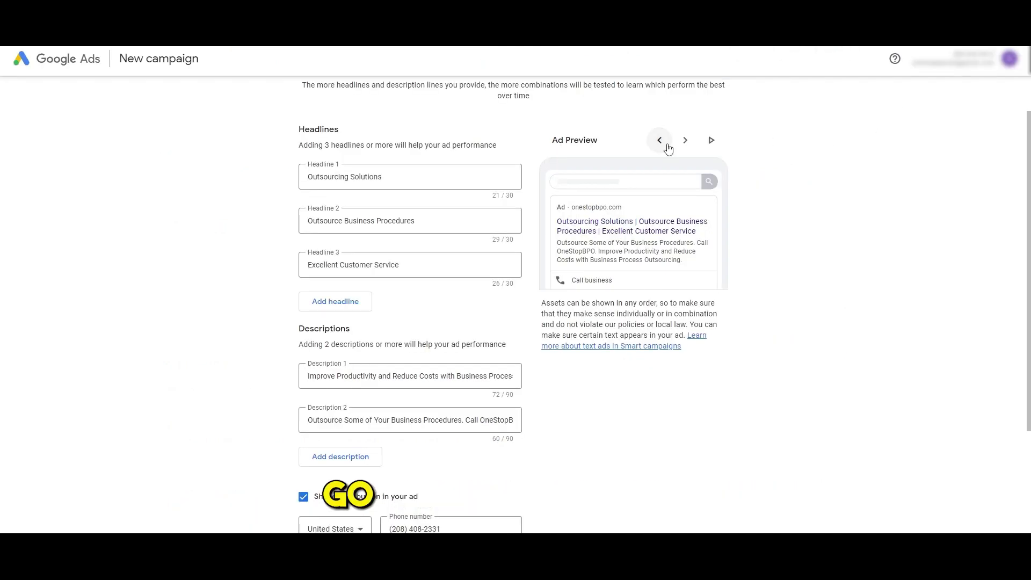
{"action": "left_click", "coordinate": [661, 141]}
{"action": "left_click", "coordinate": [661, 141]}
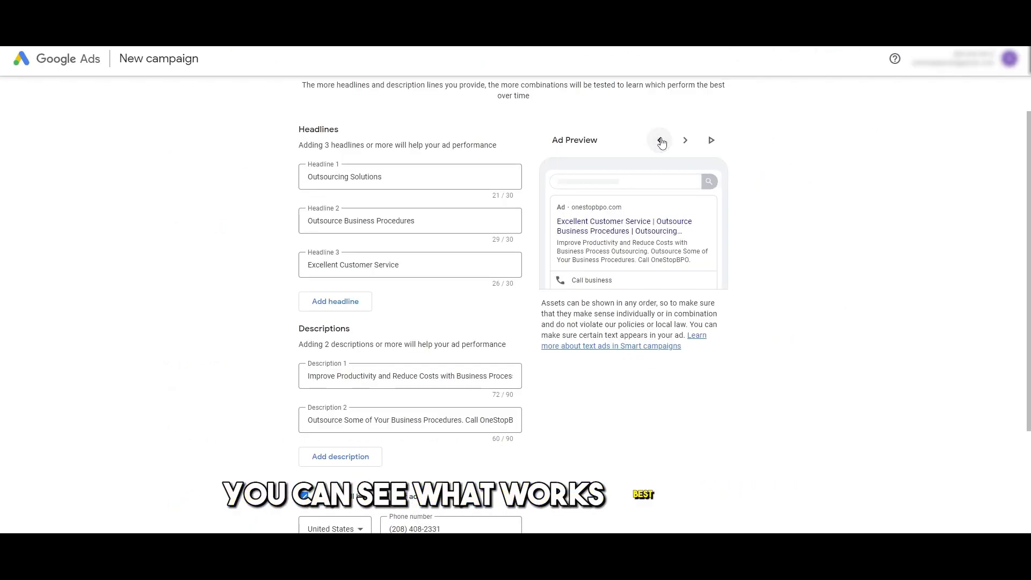
- Review the Descriptions section and Description 1 text, leaving Description 1 unchanged
{"action": "scroll", "coordinate": [306, 267], "scroll_direction": "down", "scroll_amount": 2}
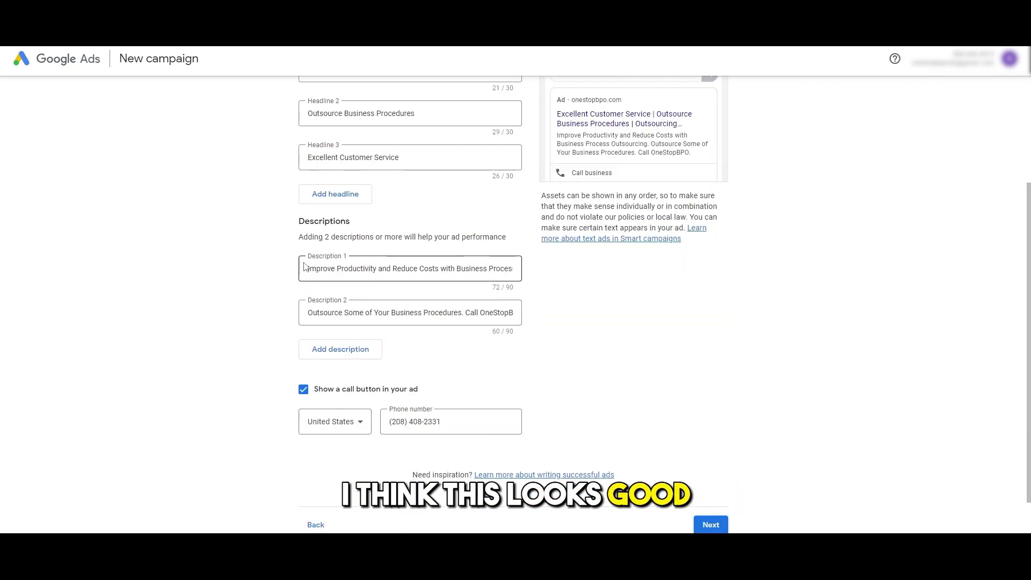
{"action": "left_click_drag", "start_coordinate": [296, 226], "coordinate": [363, 219]}
{"action": "left_click_drag", "start_coordinate": [306, 240], "coordinate": [475, 244]}
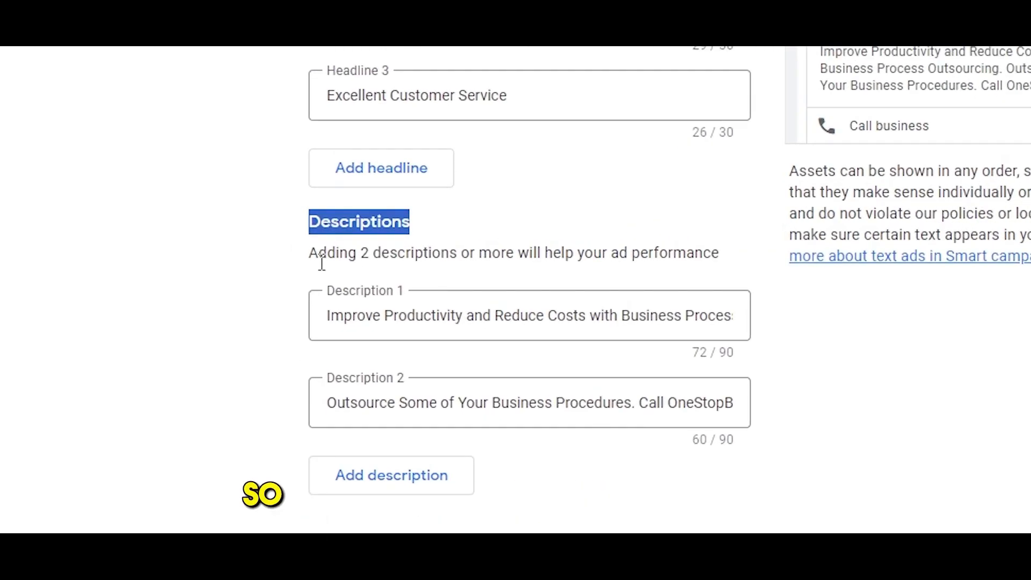
{"action": "left_click_drag", "start_coordinate": [719, 253], "coordinate": [310, 253]}
{"action": "left_click", "coordinate": [954, 383]}
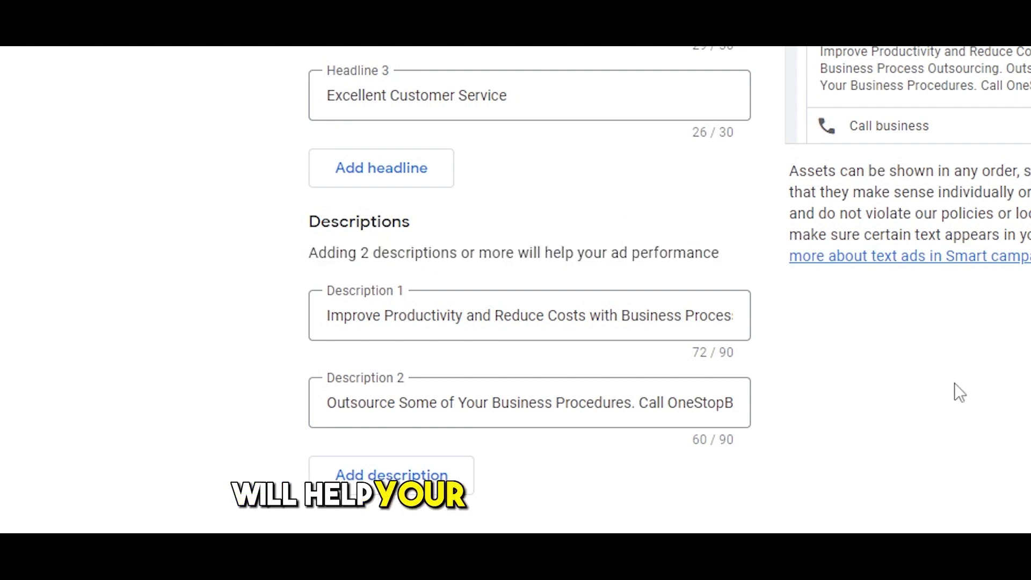
{"action": "scroll", "coordinate": [509, 364], "scroll_direction": "up", "scroll_amount": 2}
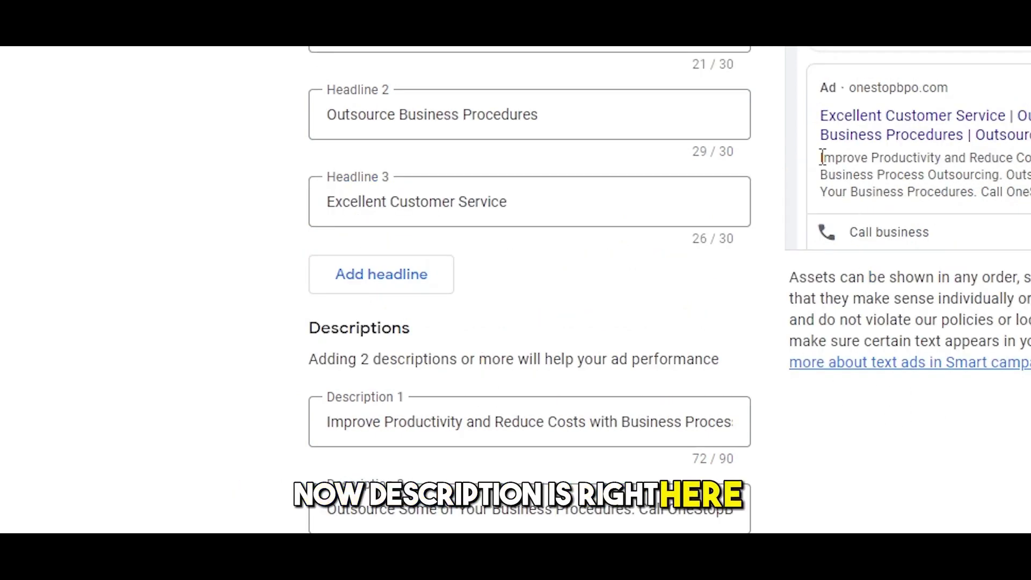
{"action": "left_click_drag", "start_coordinate": [822, 157], "coordinate": [1030, 197]}
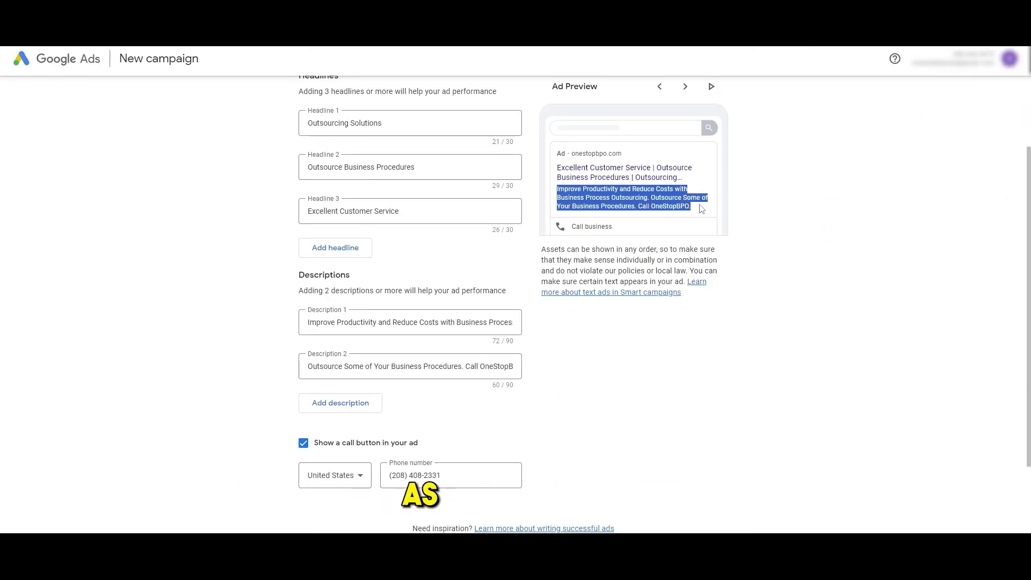
{"action": "left_click", "coordinate": [313, 323]}
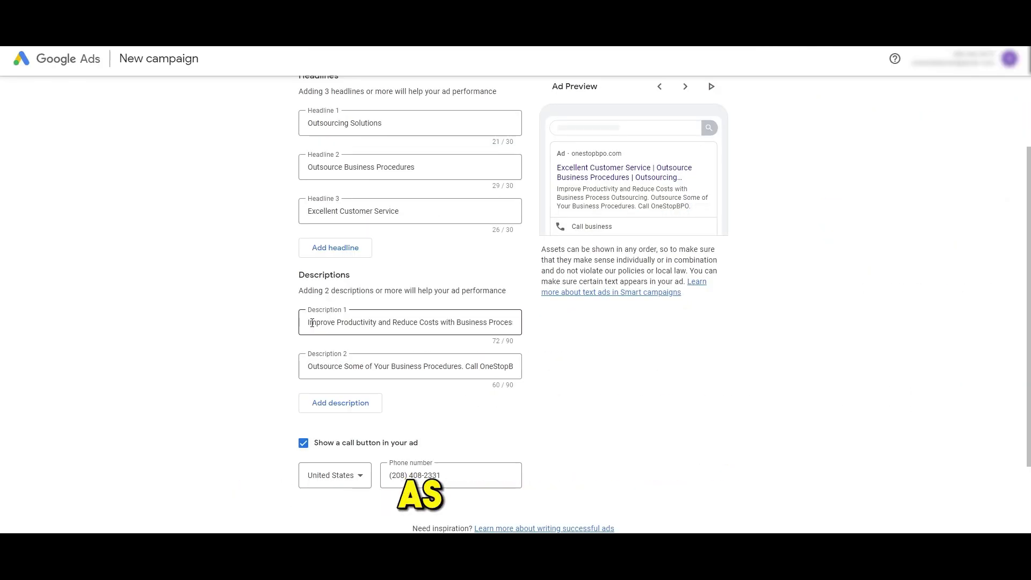
{"action": "left_click_drag", "start_coordinate": [309, 323], "coordinate": [564, 327]}
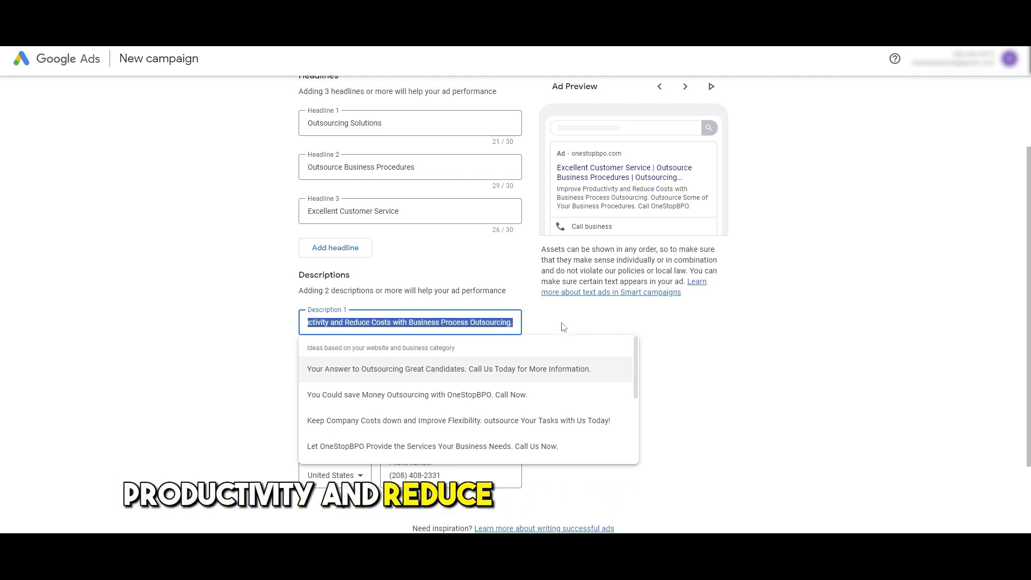
{"action": "left_click", "coordinate": [791, 353]}
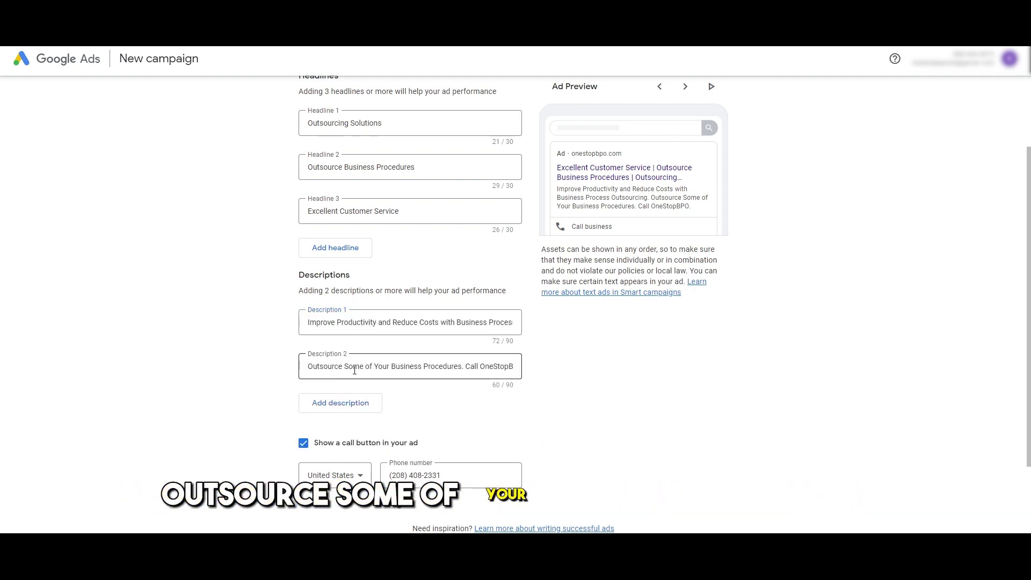
- Replace Description 2 with the 'Let OneStopBPO Provide the Services…' suggestion
{"action": "left_click", "coordinate": [437, 368]}
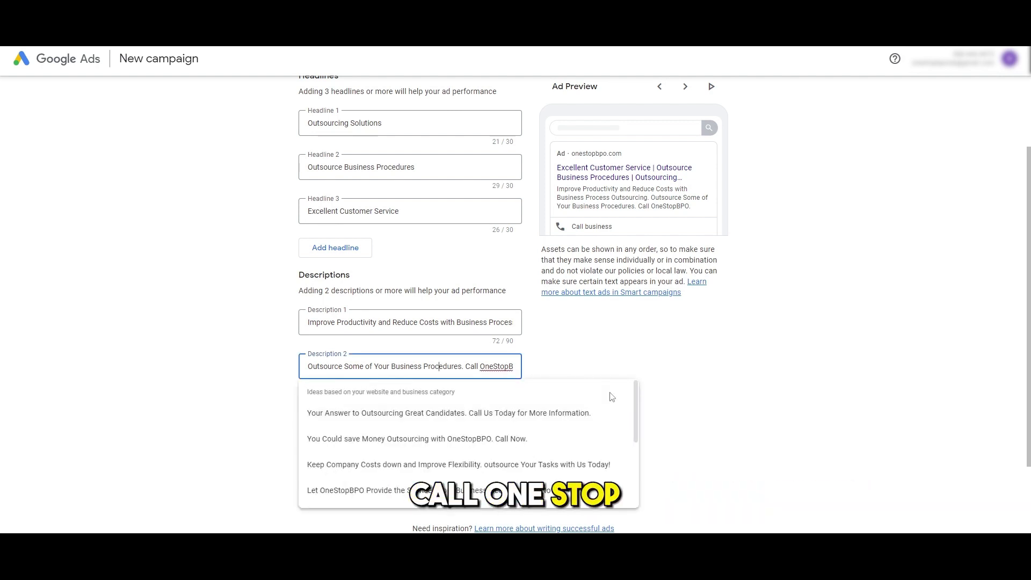
{"action": "scroll", "coordinate": [355, 490], "scroll_direction": "down", "scroll_amount": 1}
{"action": "scroll", "coordinate": [355, 490], "scroll_direction": "down", "scroll_amount": 2}
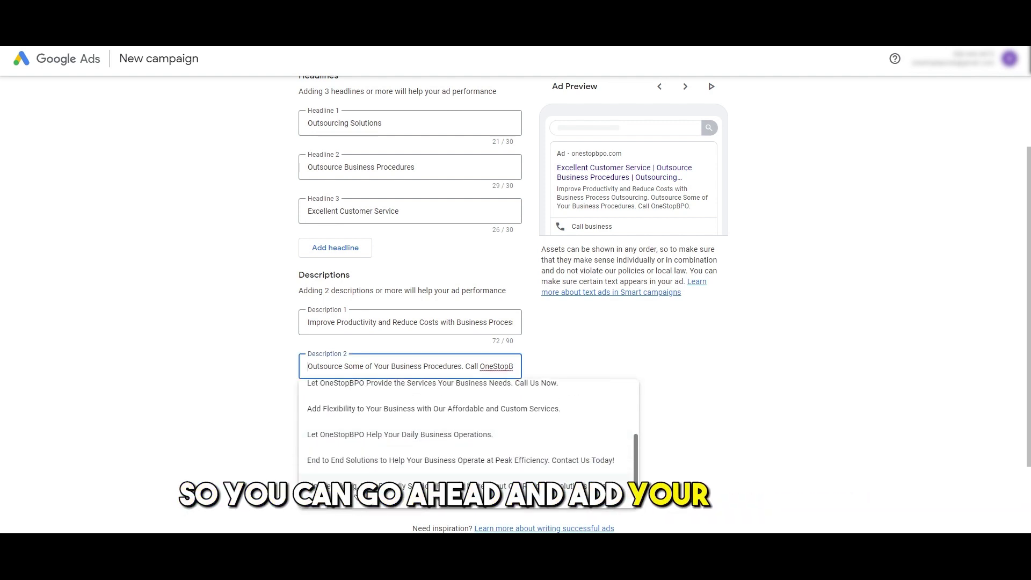
{"action": "scroll", "coordinate": [355, 490], "scroll_direction": "up", "scroll_amount": 3}
{"action": "left_click", "coordinate": [376, 469]}
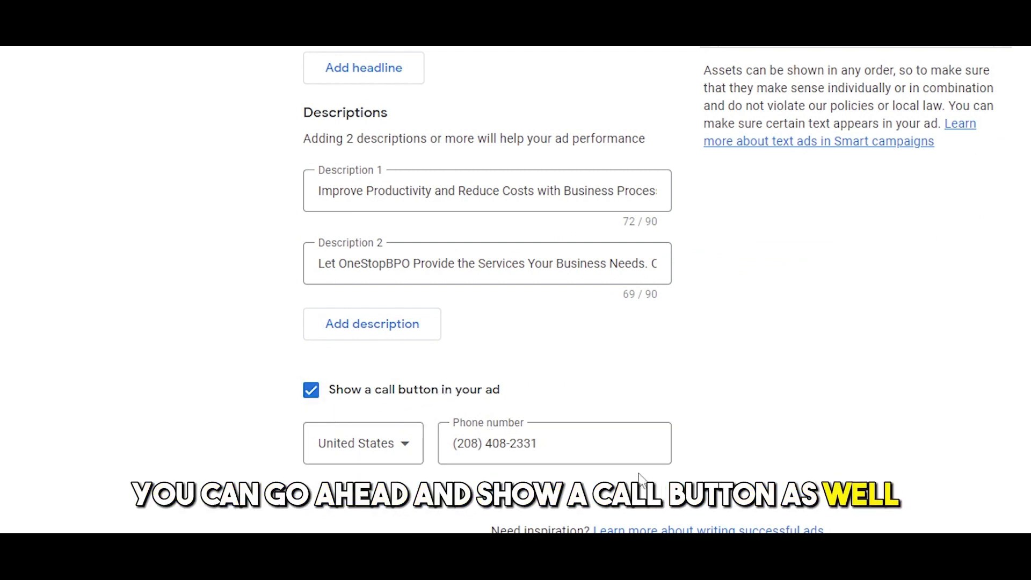
- Keep 'Show a call button' checked and continue to keyword themes
{"action": "left_click", "coordinate": [326, 398]}
{"action": "left_click", "coordinate": [326, 388]}
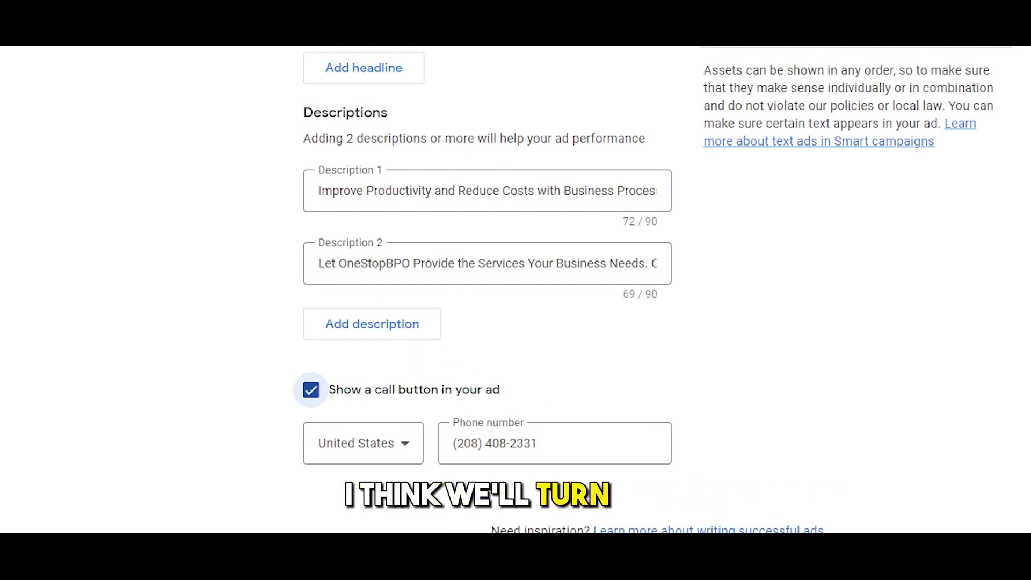
{"action": "left_click", "coordinate": [733, 534]}
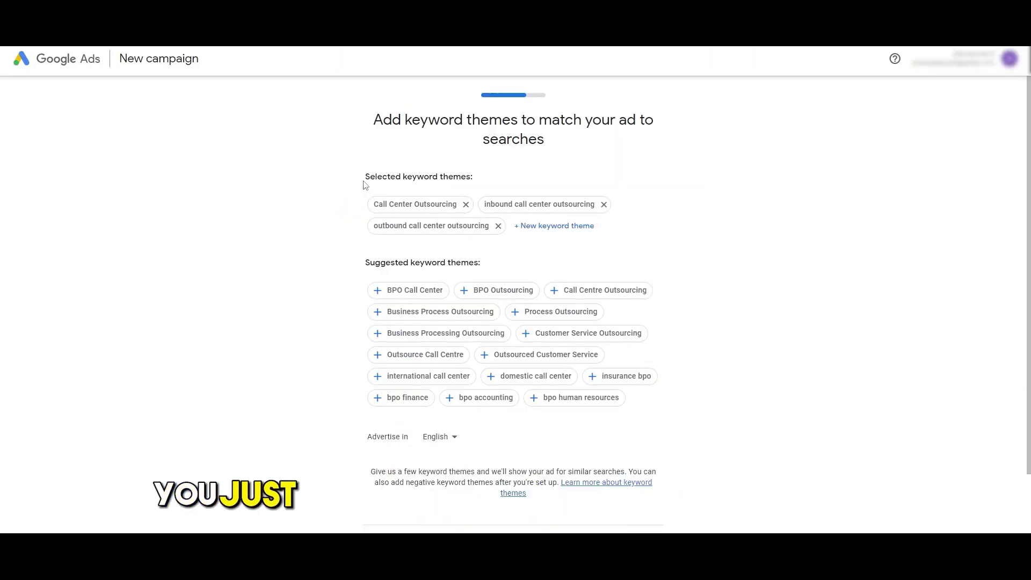
- Open a new Chrome tab while the keyword themes step stays open
{"action": "left_click_drag", "start_coordinate": [366, 185], "coordinate": [450, 182]}
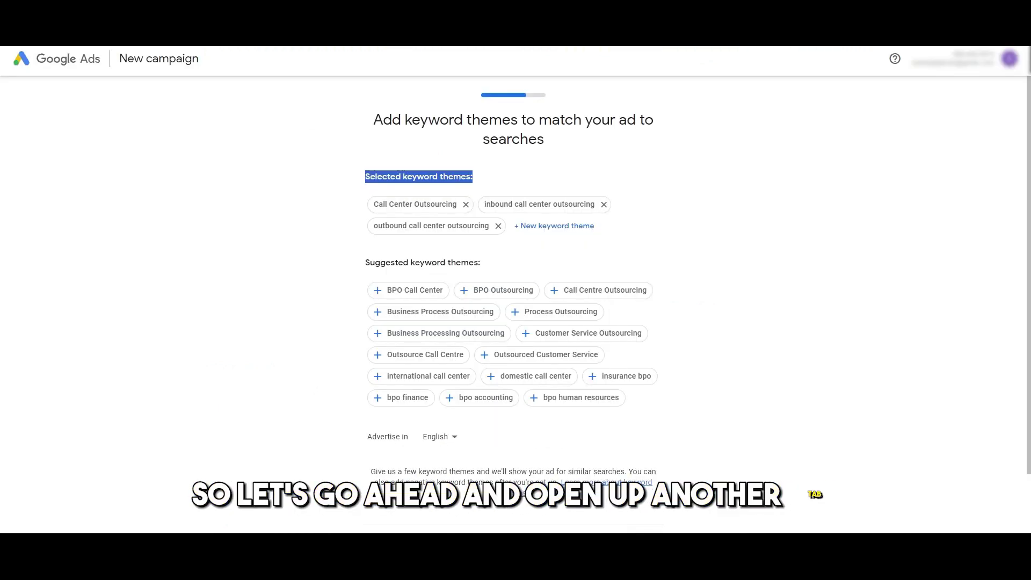
{"action": "key", "text": "ctrl+t"}
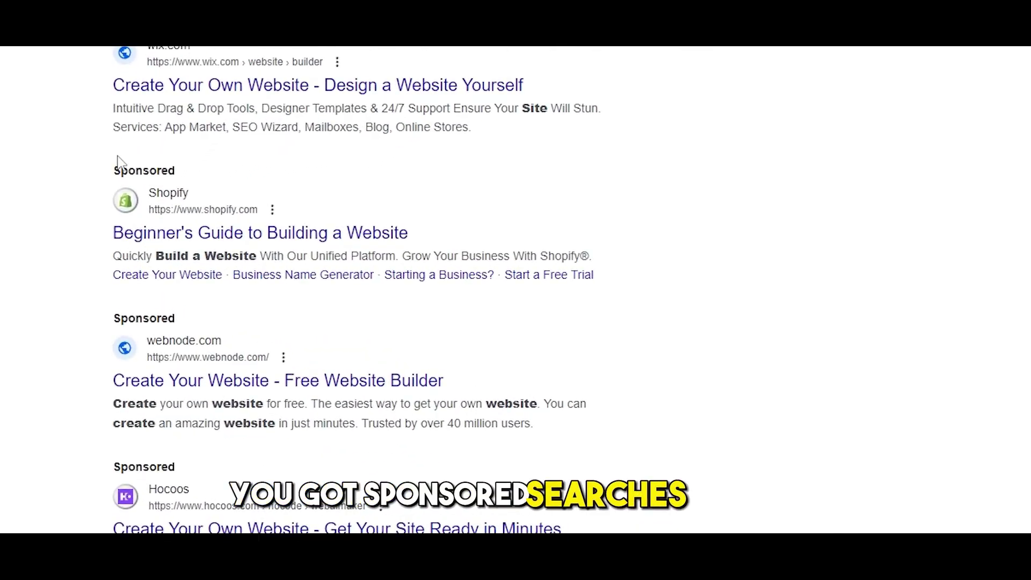
- Look over the sponsored search results, then search Google for 'chatgpt'
{"action": "double_click", "coordinate": [123, 171]}
{"action": "left_click", "coordinate": [41, 262]}
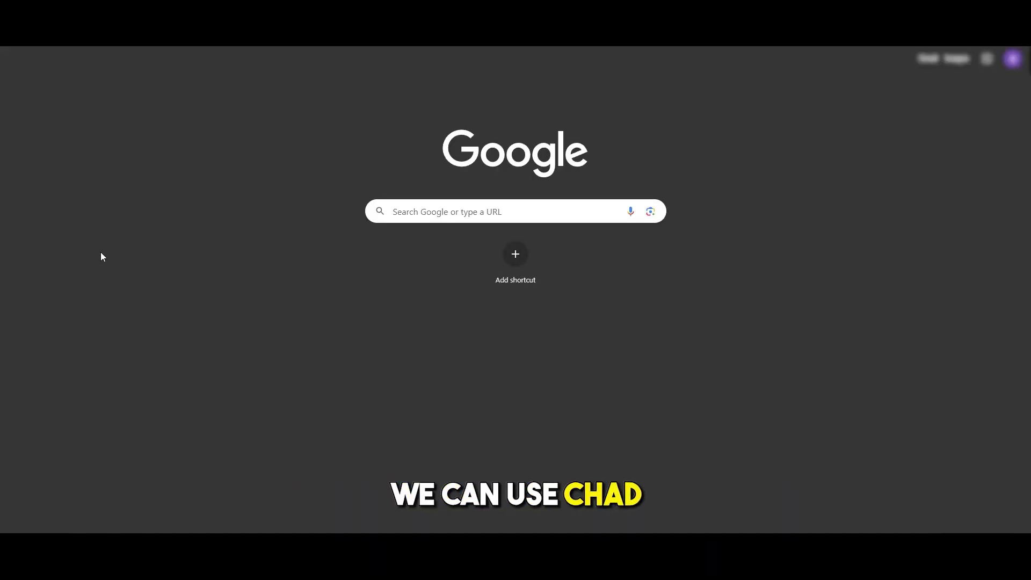
{"action": "type", "text": "chatgpt"}
{"action": "key", "text": "Return"}
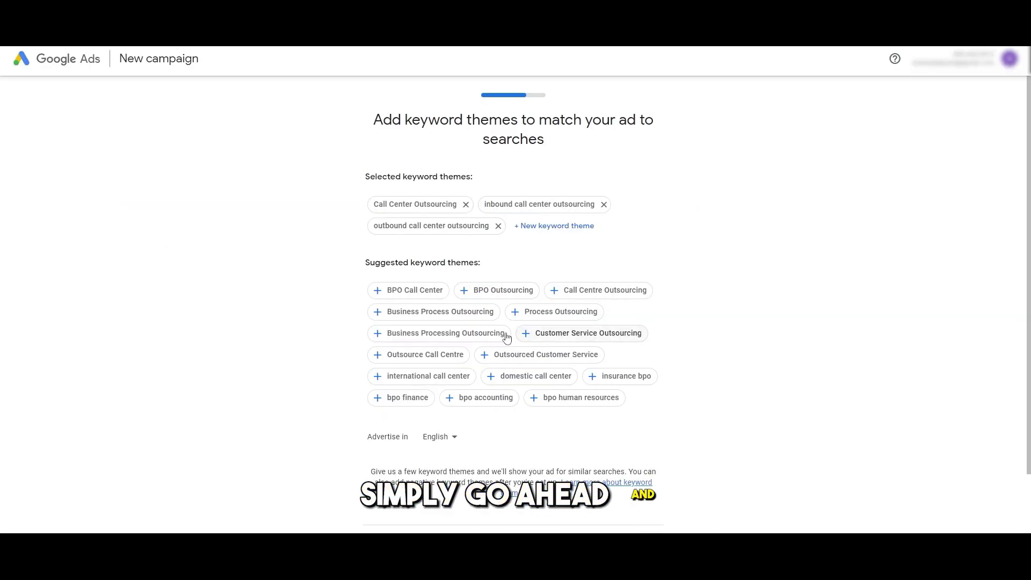
- Add suggested themes including Call Centre Outsourcing, BPO Outsourcing, BPO Call Center and international call center
{"action": "triple_click", "coordinate": [369, 268]}
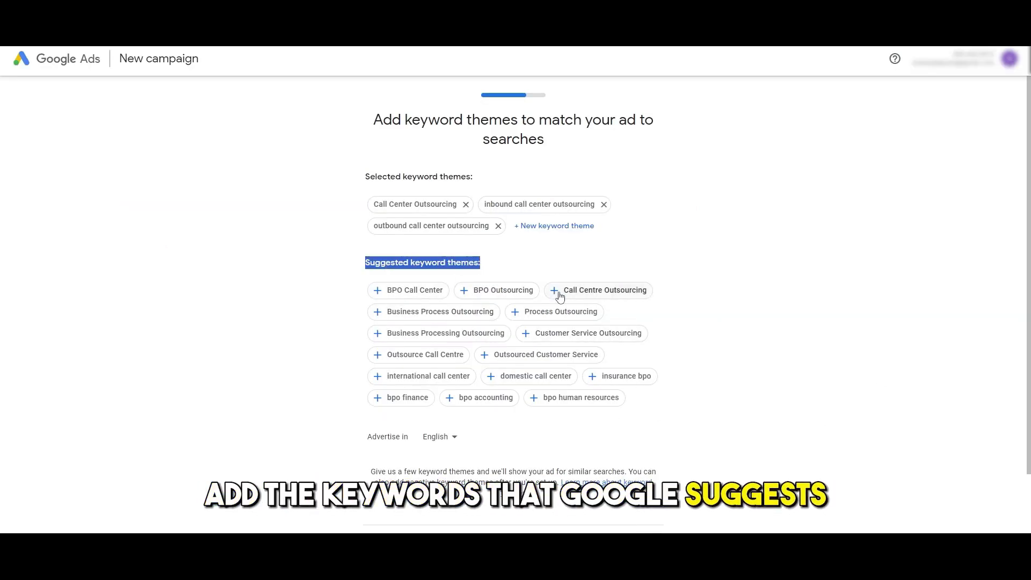
{"action": "left_click", "coordinate": [591, 290]}
{"action": "left_click", "coordinate": [467, 311]}
{"action": "left_click", "coordinate": [404, 315]}
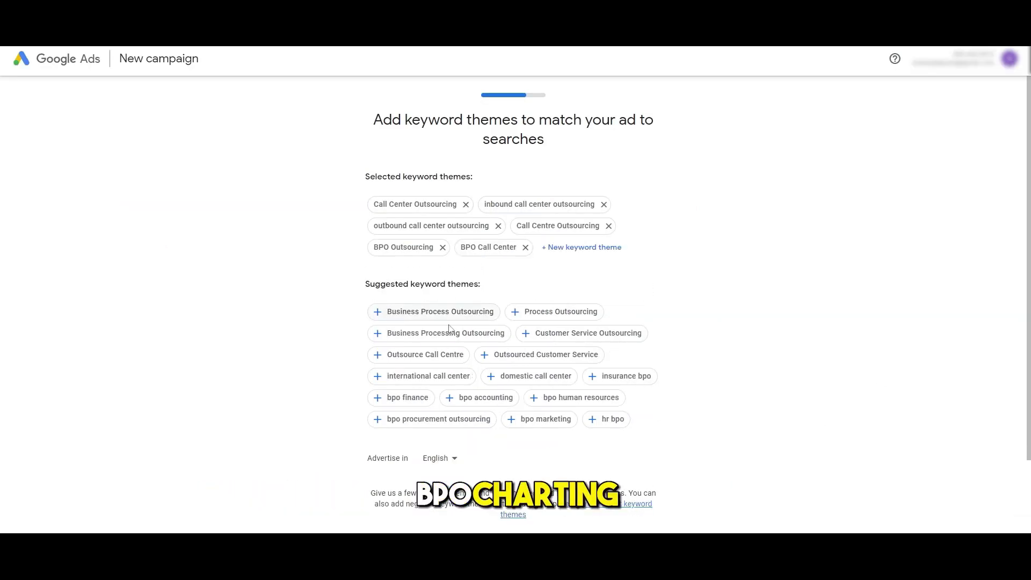
{"action": "left_click", "coordinate": [513, 359]}
{"action": "left_click", "coordinate": [433, 355]}
{"action": "left_click", "coordinate": [419, 377]}
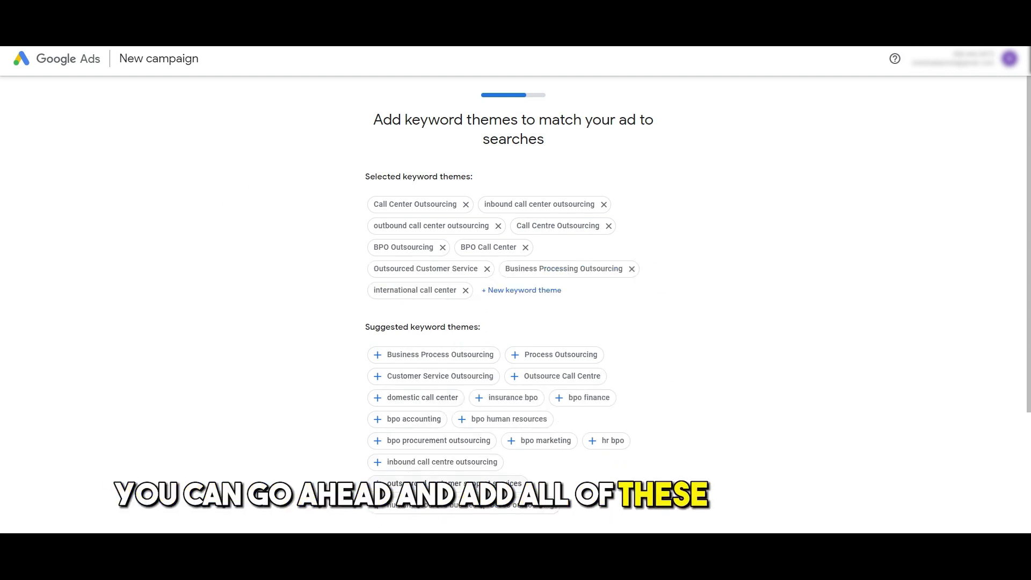
{"action": "left_click", "coordinate": [421, 396]}
{"action": "scroll", "coordinate": [514, 270], "scroll_direction": "down", "scroll_amount": 1}
- Remove domestic call center to stay within the 7–10 keyword theme limit
{"action": "left_click_drag", "start_coordinate": [432, 289], "coordinate": [471, 288]}
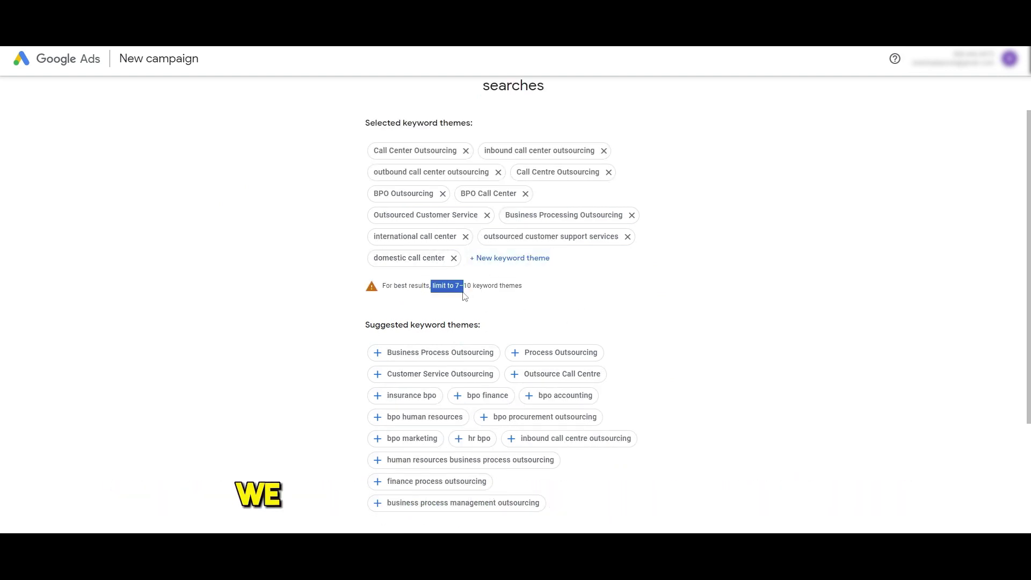
{"action": "left_click", "coordinate": [538, 317]}
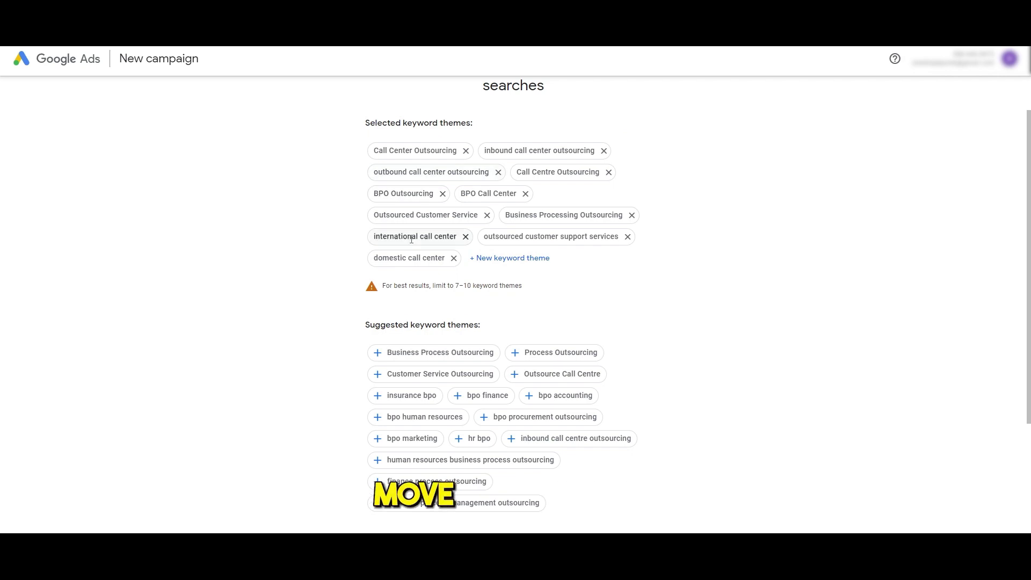
{"action": "left_click", "coordinate": [453, 259]}
{"action": "scroll", "coordinate": [562, 210], "scroll_direction": "down", "scroll_amount": 3}
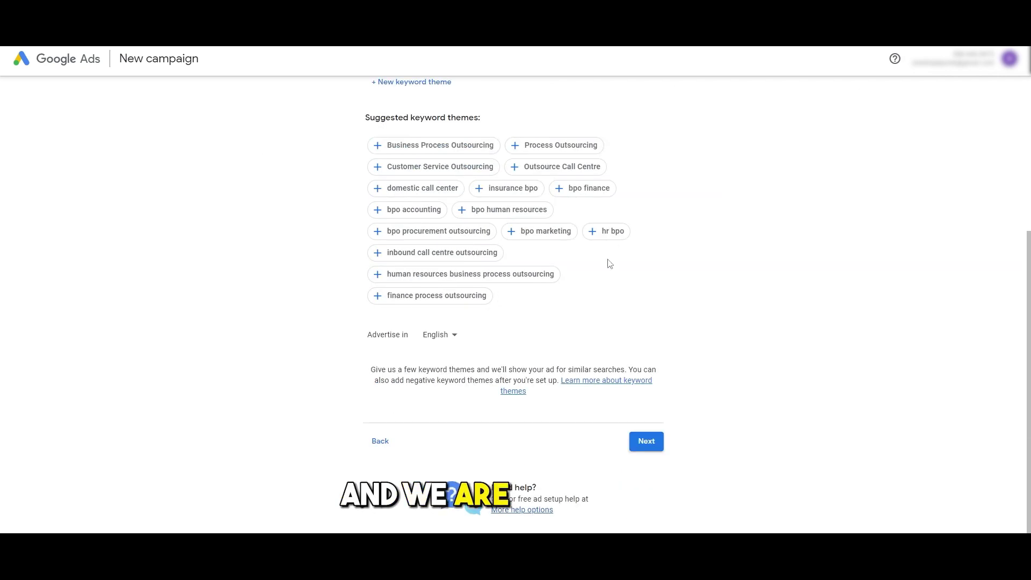
- Target postcode 19010 and remove Idaho from the ad's locations
{"action": "left_click", "coordinate": [645, 444]}
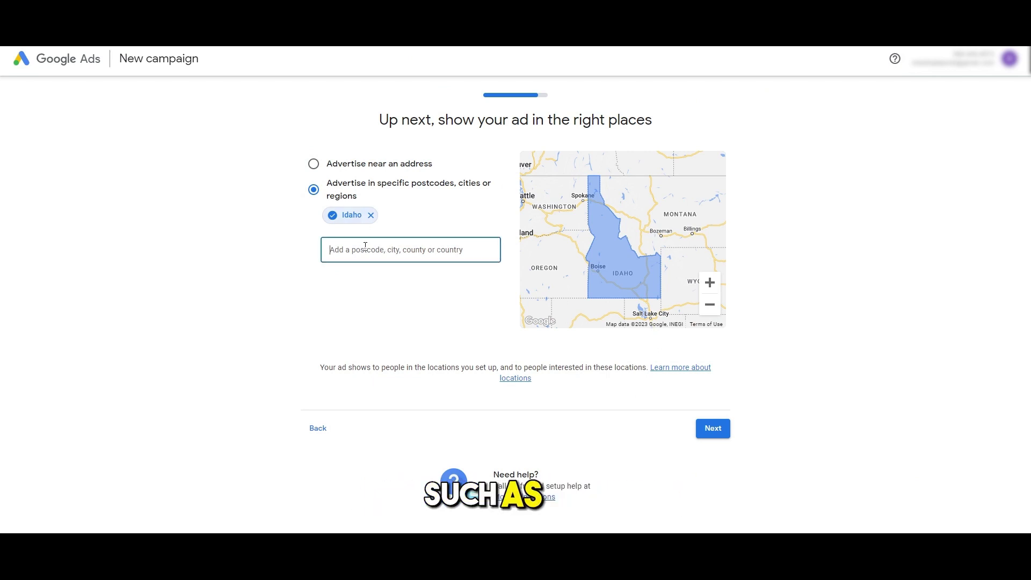
{"action": "type", "text": "9019"}
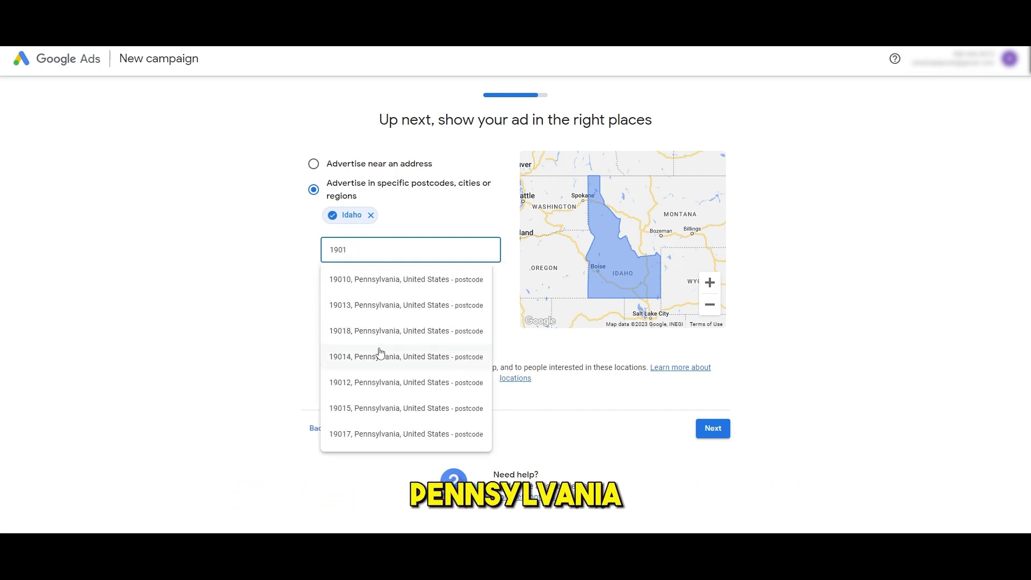
{"action": "left_click", "coordinate": [380, 279]}
{"action": "left_click", "coordinate": [371, 215]}
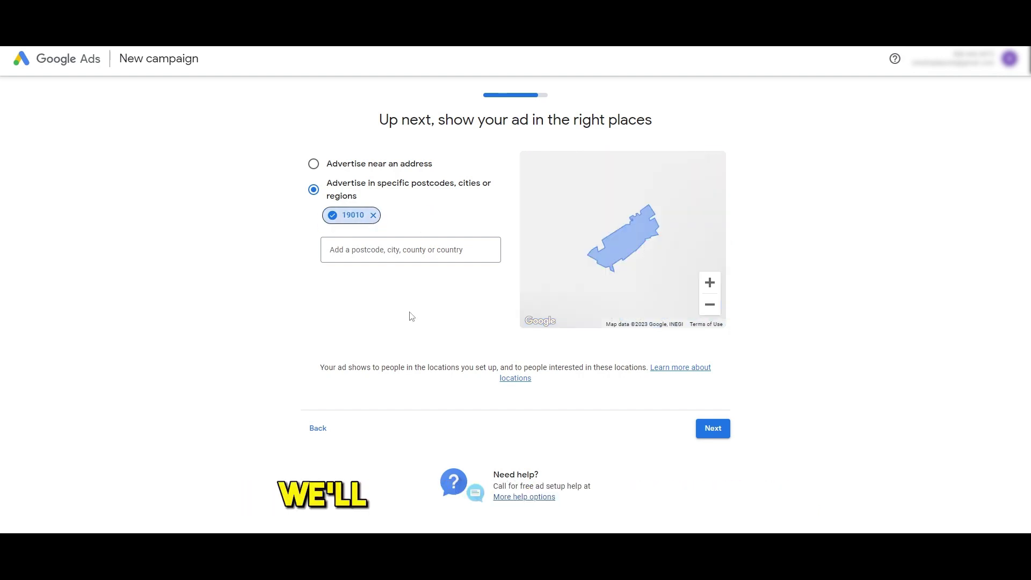
- Check the Bryn Mawr area on the map and proceed to the budget step
{"action": "scroll", "coordinate": [622, 264], "scroll_direction": "up", "scroll_amount": 2}
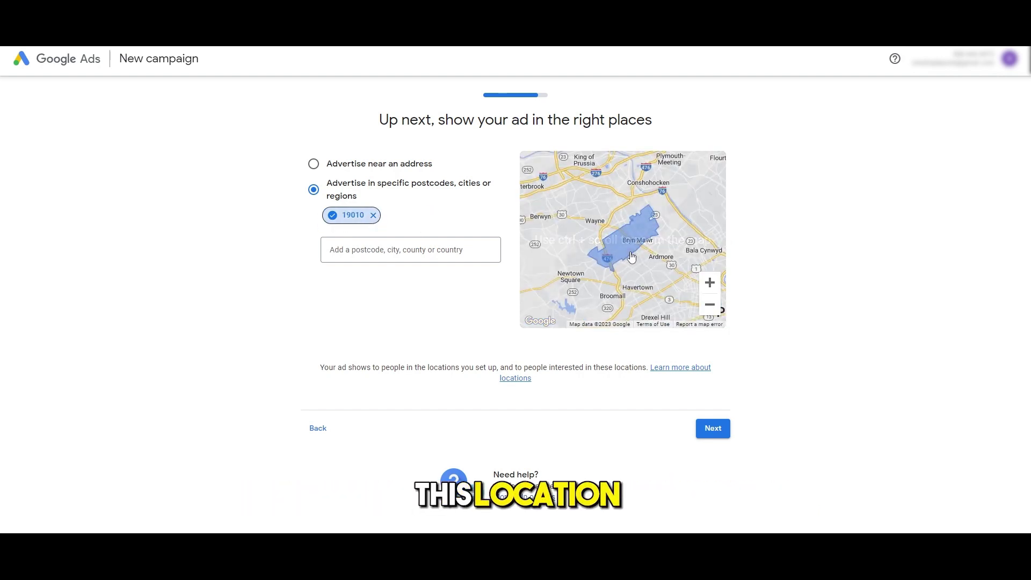
{"action": "left_click", "coordinate": [710, 304]}
{"action": "left_click", "coordinate": [710, 304]}
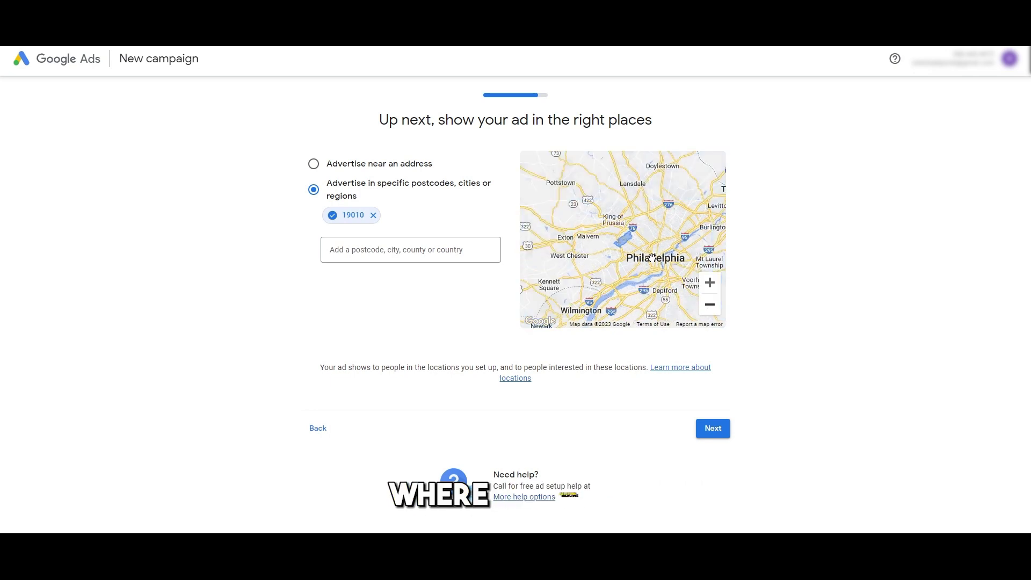
{"action": "left_click", "coordinate": [710, 282]}
{"action": "left_click", "coordinate": [709, 283]}
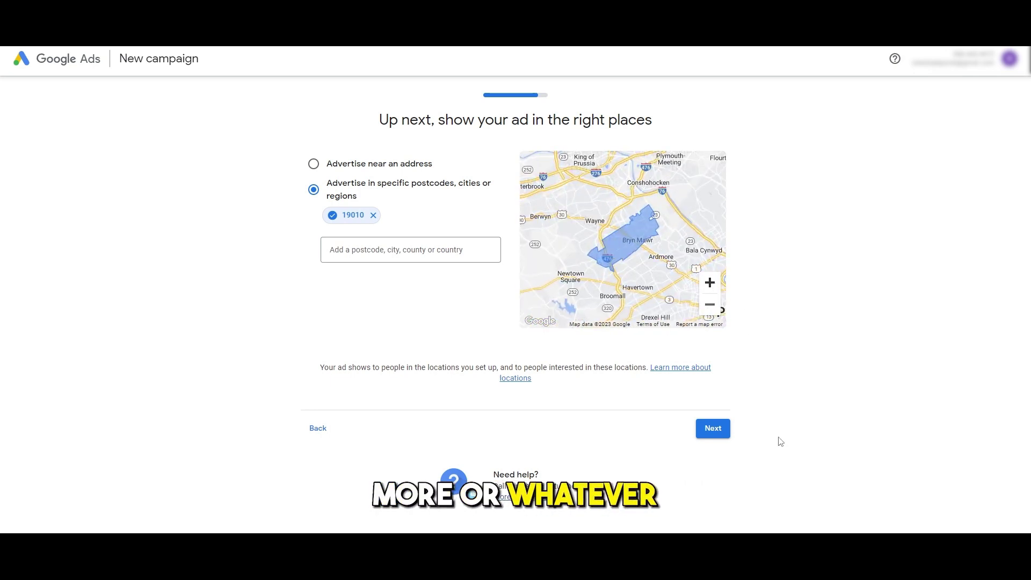
{"action": "left_click", "coordinate": [724, 432]}
{"action": "left_click_drag", "start_coordinate": [364, 120], "coordinate": [696, 118]}
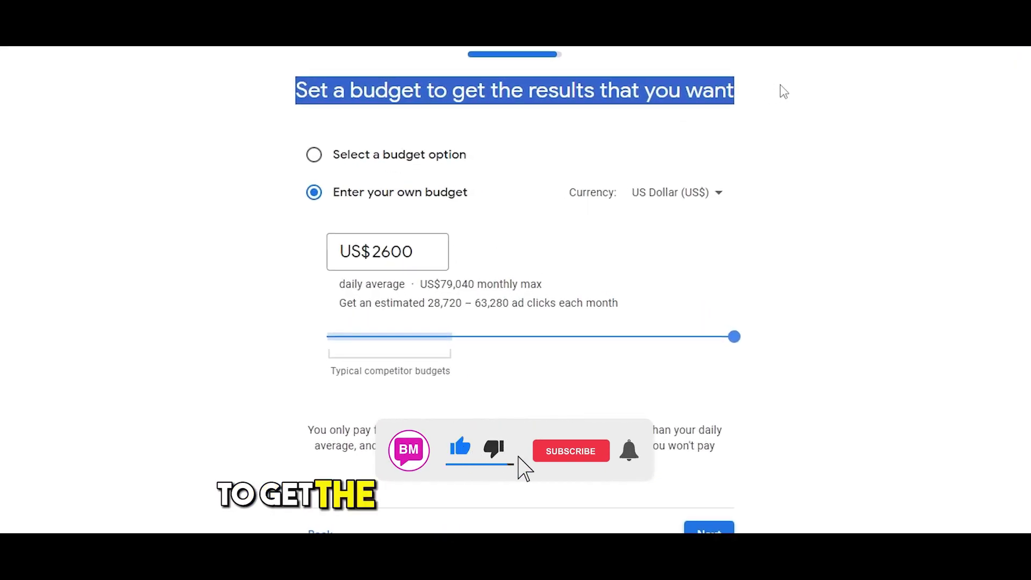
- Pick the recommended US$9.20 daily budget from the preset options and continue
{"action": "left_click", "coordinate": [889, 151]}
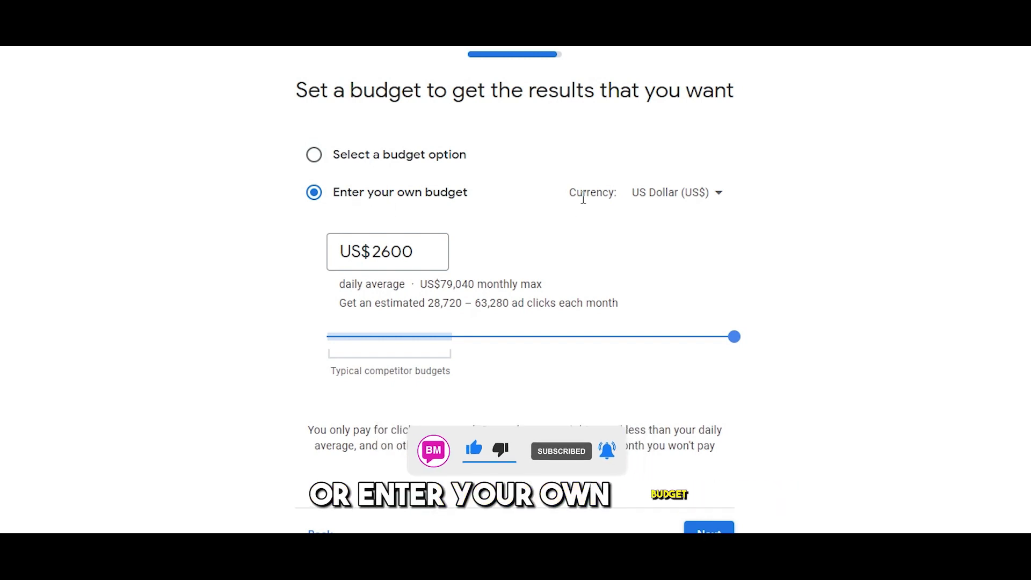
{"action": "left_click", "coordinate": [390, 161]}
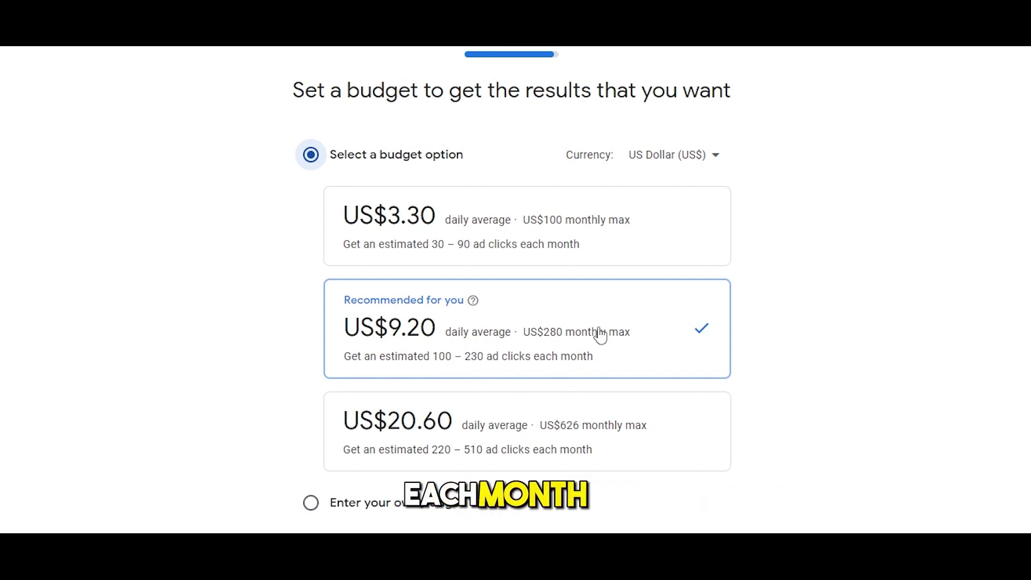
{"action": "scroll", "coordinate": [613, 311], "scroll_direction": "down", "scroll_amount": 3}
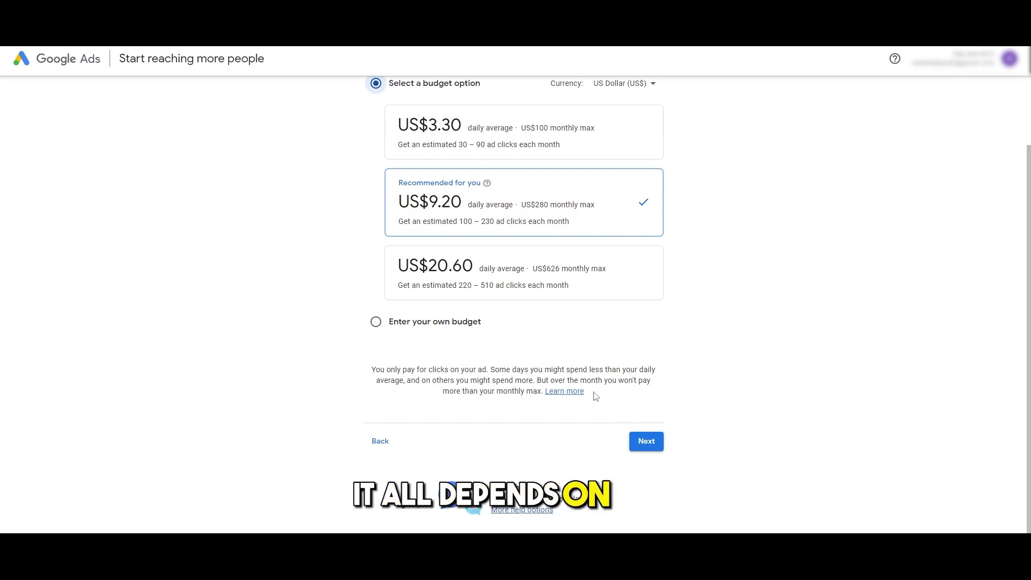
{"action": "scroll", "coordinate": [501, 217], "scroll_direction": "up", "scroll_amount": 1}
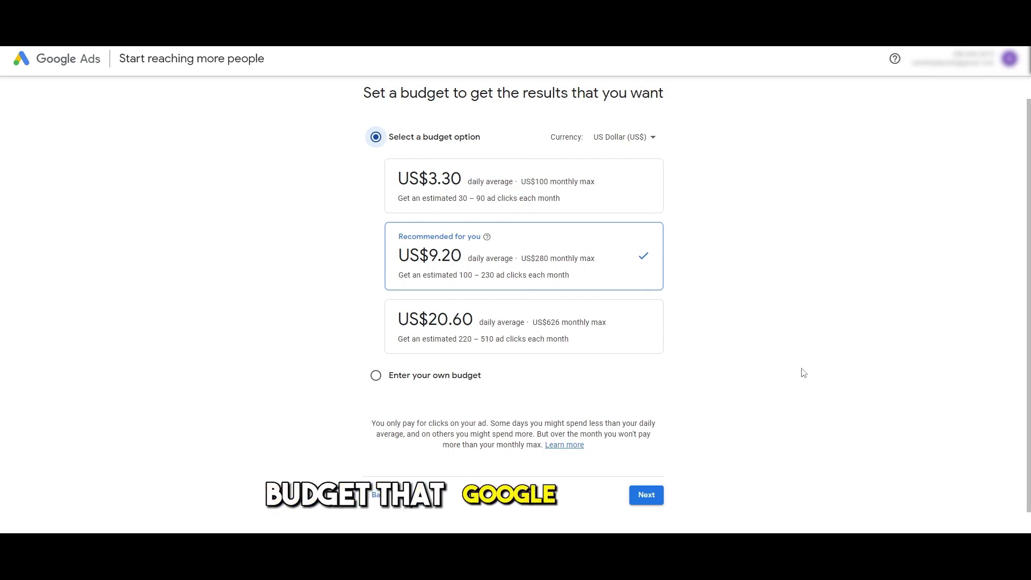
{"action": "left_click", "coordinate": [646, 495]}
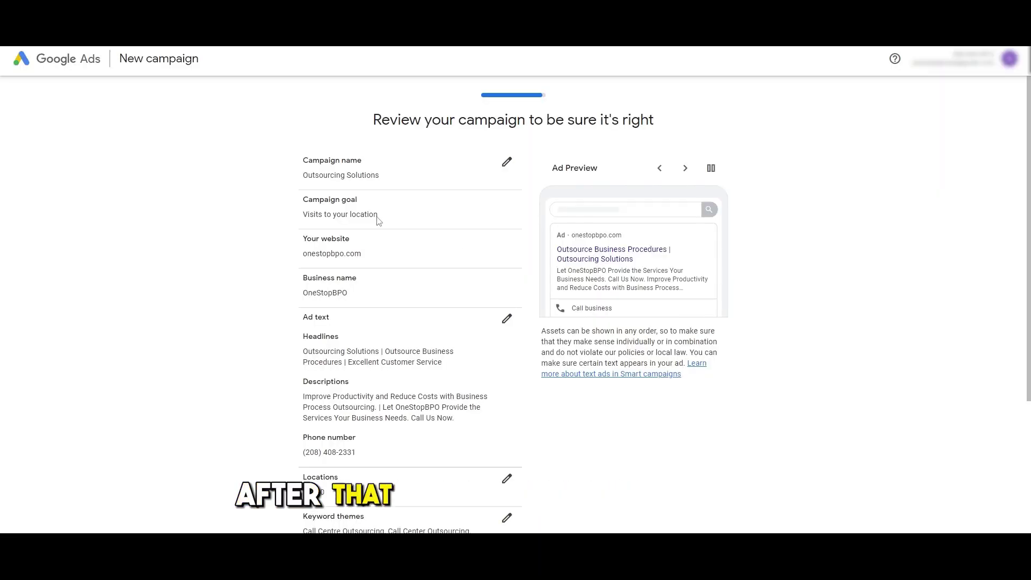
- Scroll through the campaign review summary and proceed to the payment info page
{"action": "scroll", "coordinate": [455, 268], "scroll_direction": "down", "scroll_amount": 4}
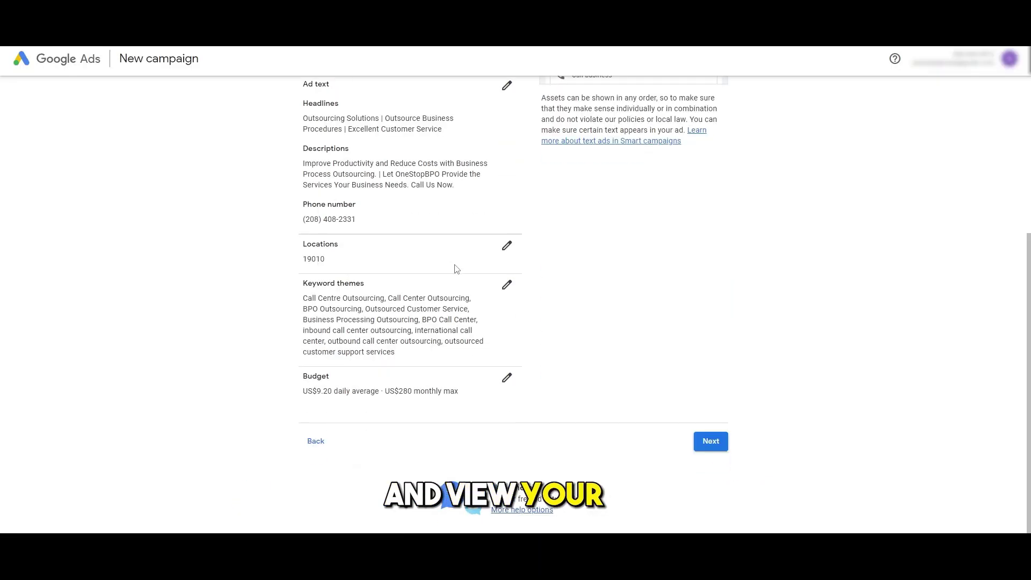
{"action": "scroll", "coordinate": [454, 267], "scroll_direction": "up", "scroll_amount": 4}
{"action": "scroll", "coordinate": [405, 279], "scroll_direction": "down", "scroll_amount": 1}
{"action": "scroll", "coordinate": [405, 279], "scroll_direction": "down", "scroll_amount": 3}
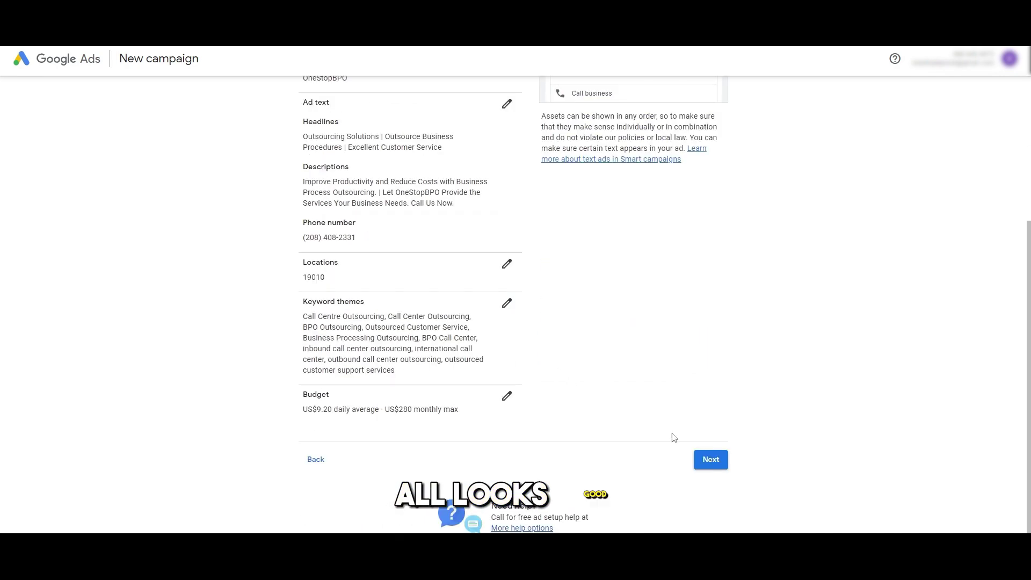
{"action": "left_click", "coordinate": [715, 462]}
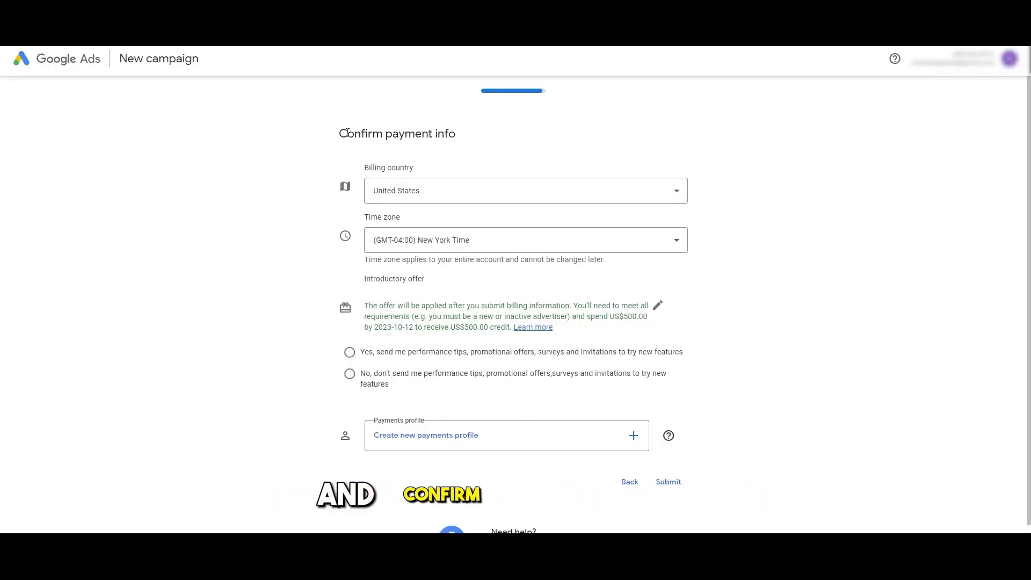
{"action": "left_click_drag", "start_coordinate": [340, 133], "coordinate": [468, 142]}
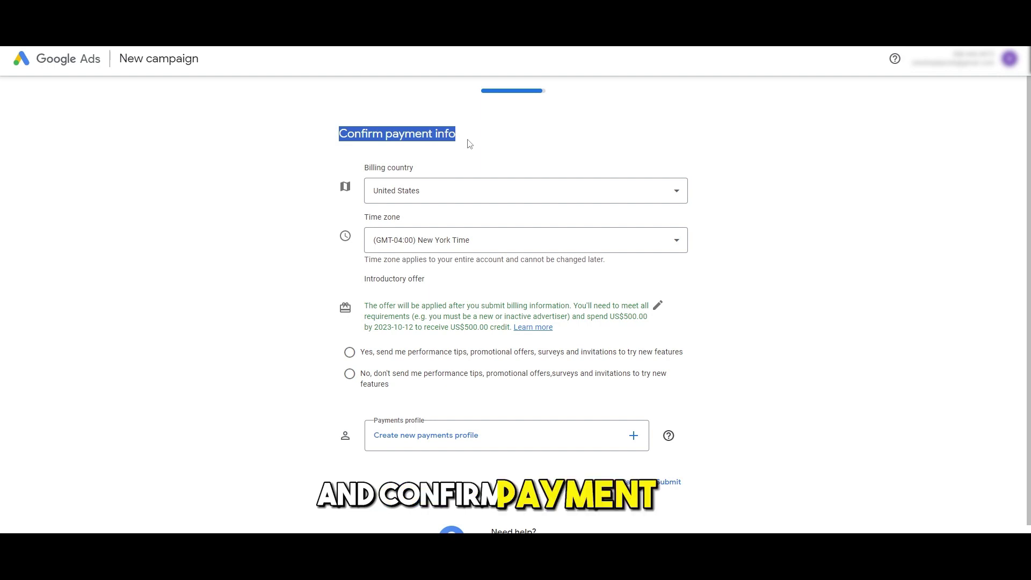
{"action": "left_click", "coordinate": [260, 224]}
{"action": "scroll", "coordinate": [543, 260], "scroll_direction": "down", "scroll_amount": 1}
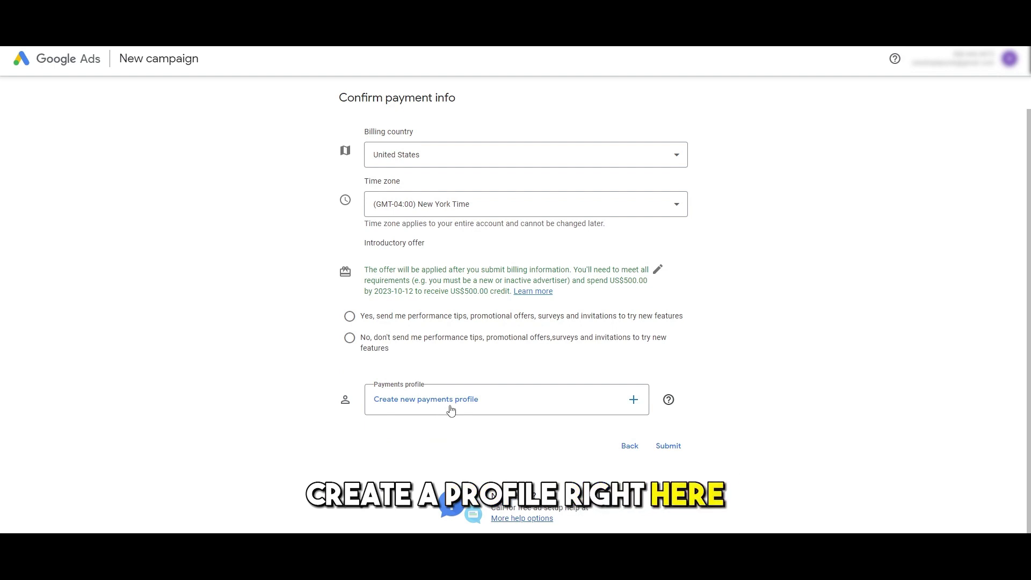
{"action": "left_click", "coordinate": [633, 412]}
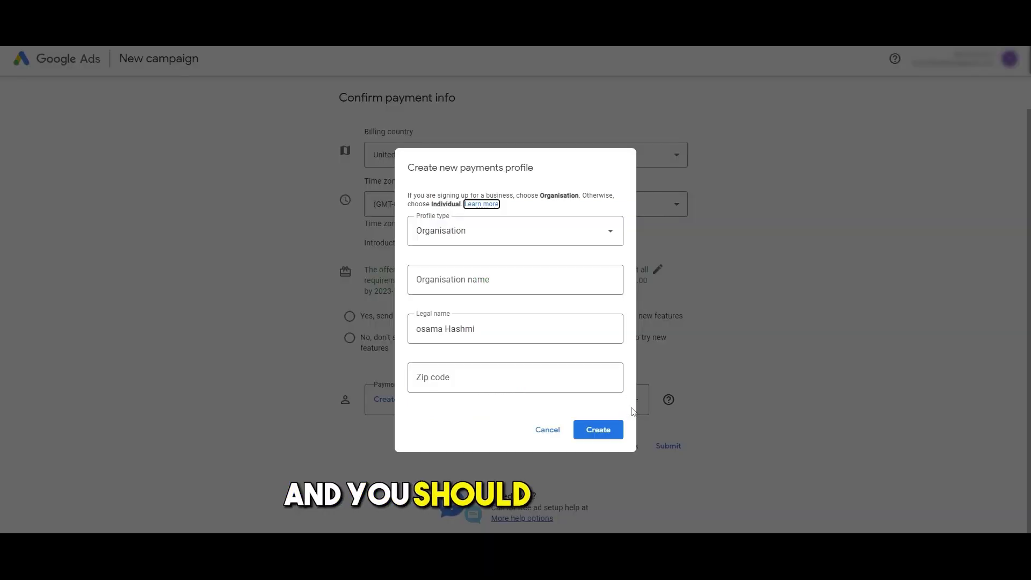
{"action": "key", "text": "ctrl+a"}
{"action": "key", "text": "BackSpace"}
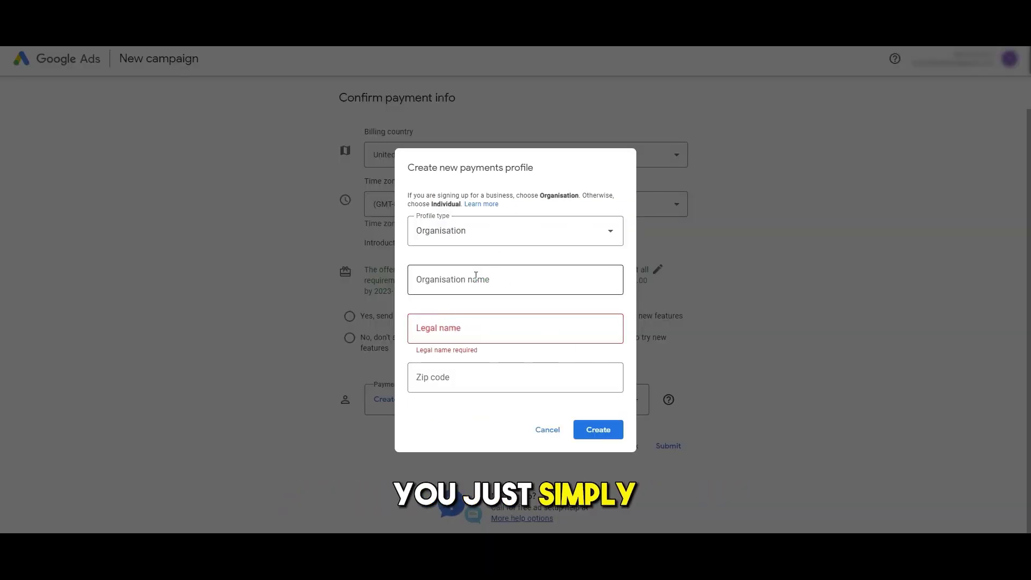
{"action": "left_click", "coordinate": [477, 278]}
{"action": "left_click", "coordinate": [431, 340]}
{"action": "left_click", "coordinate": [452, 389]}
{"action": "left_click", "coordinate": [483, 240]}
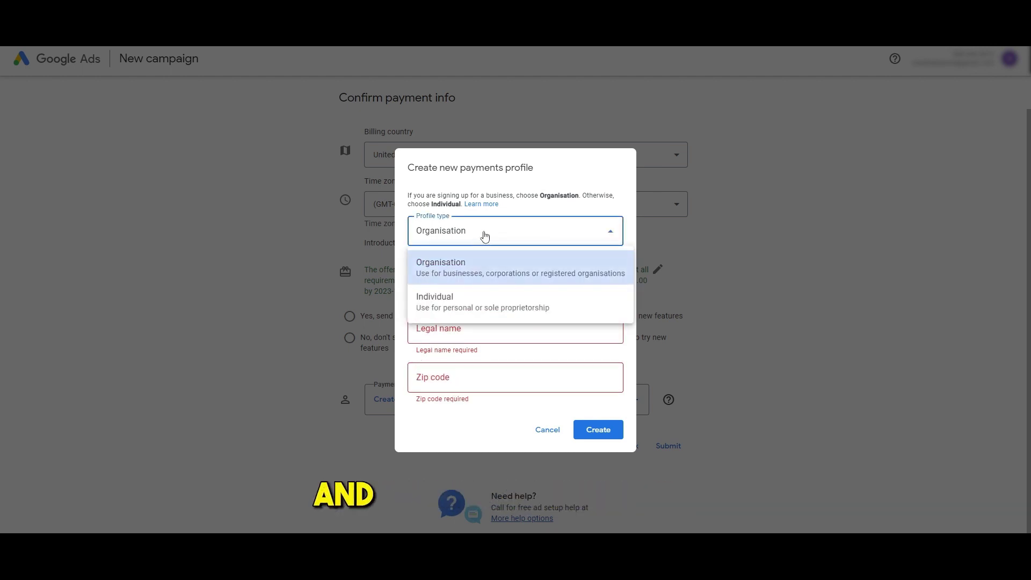
{"action": "left_click", "coordinate": [457, 304]}
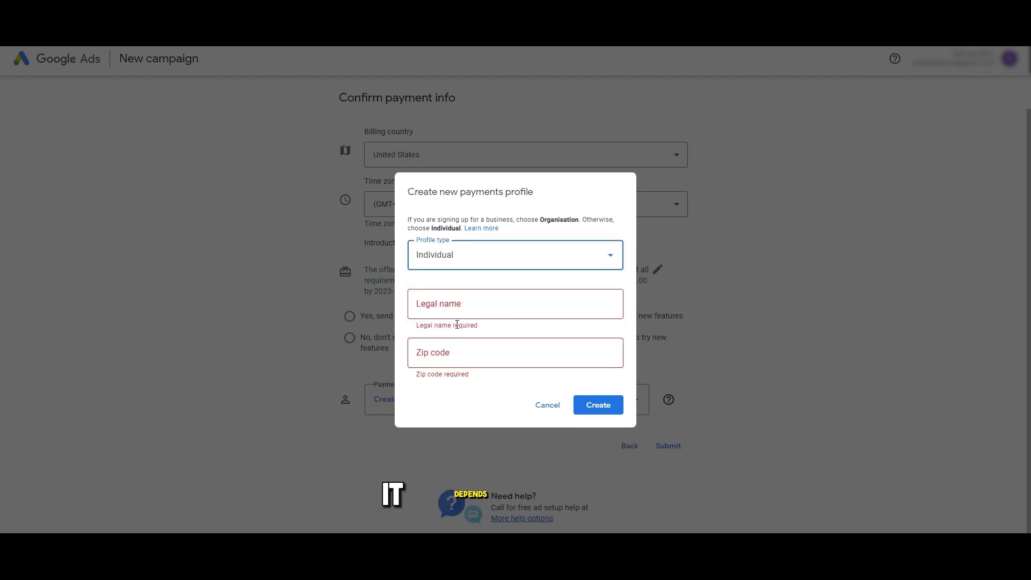
{"action": "left_click", "coordinate": [551, 410]}
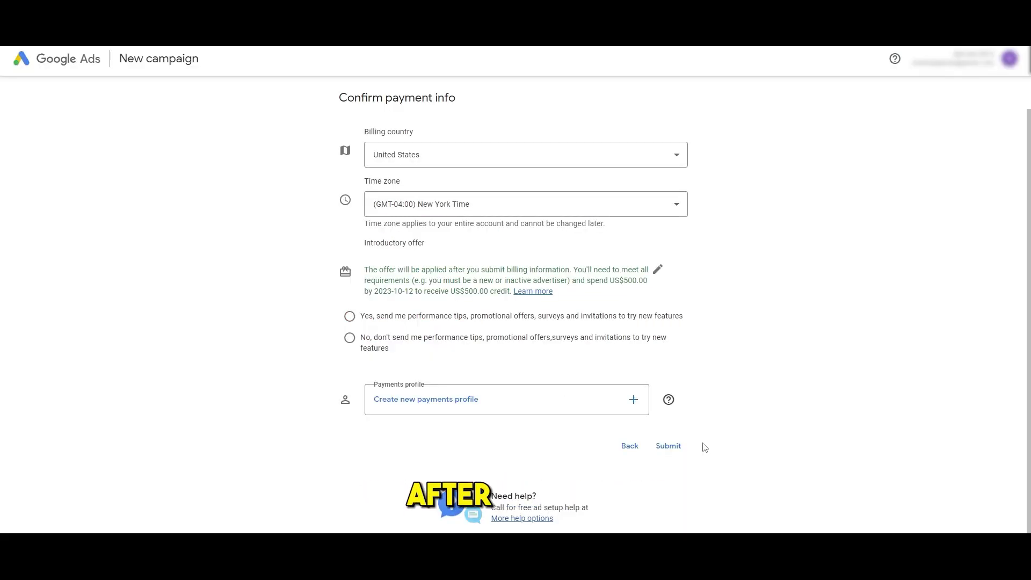